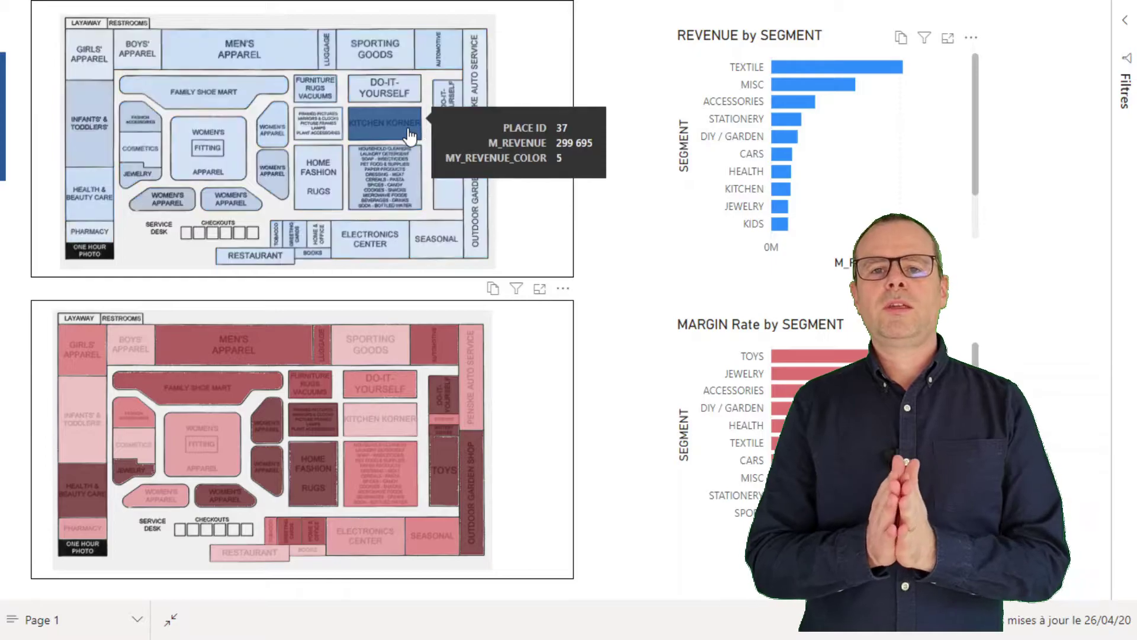
- Explore cross-highlighting in the report by selecting Kitchen Korner, the TEXTILE revenue bar and a Women's Apparel area on the margin map
left_click(409, 133)
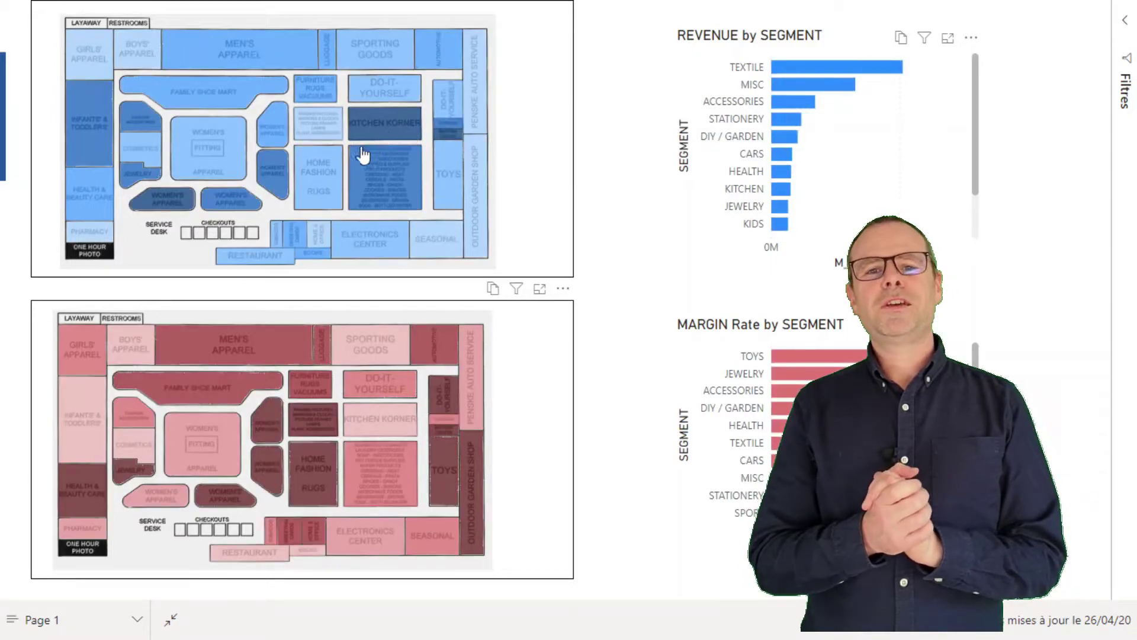
left_click(814, 65)
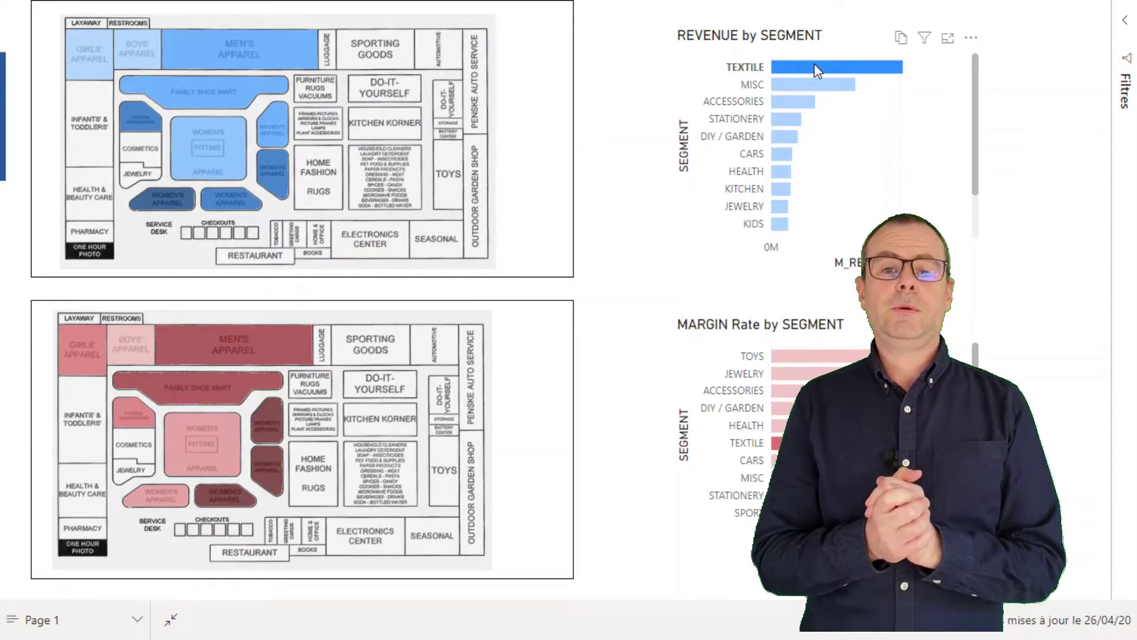
left_click(814, 66)
left_click(220, 499)
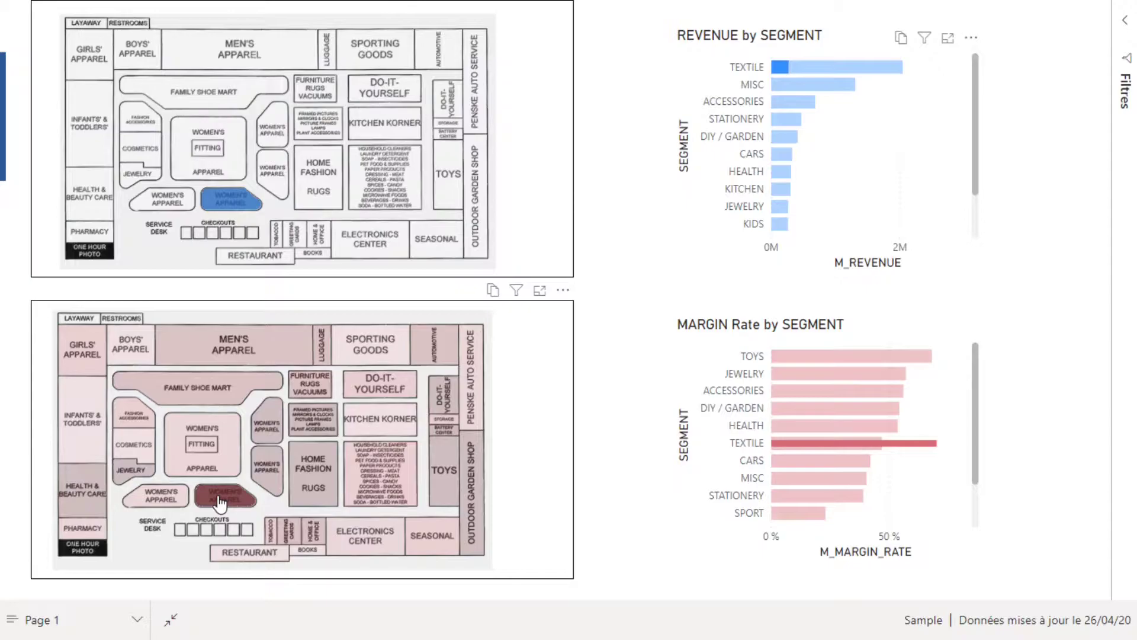
left_click(221, 501)
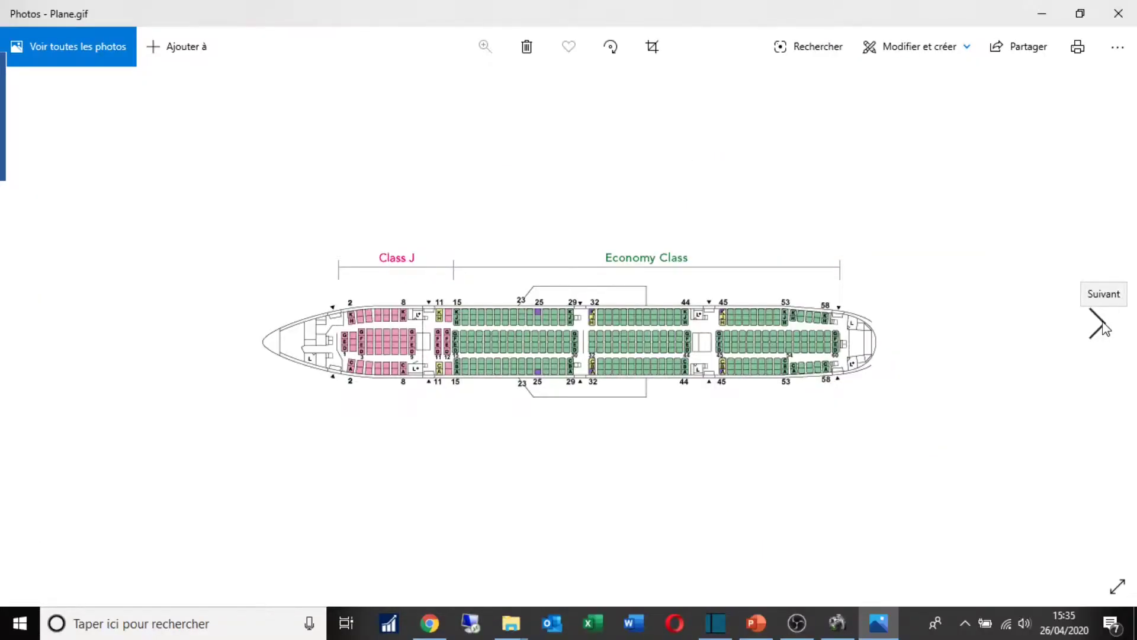
- Browse the sample plan images in the photo viewer, from the plane seating through the shop to the stadium
left_click(1099, 323)
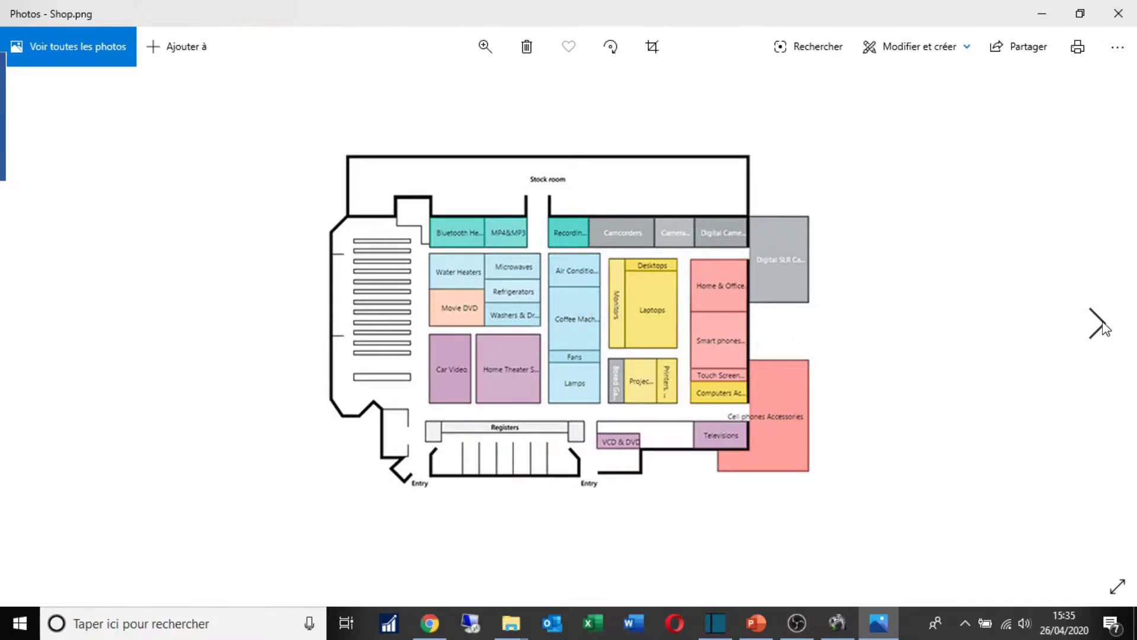
left_click(1099, 323)
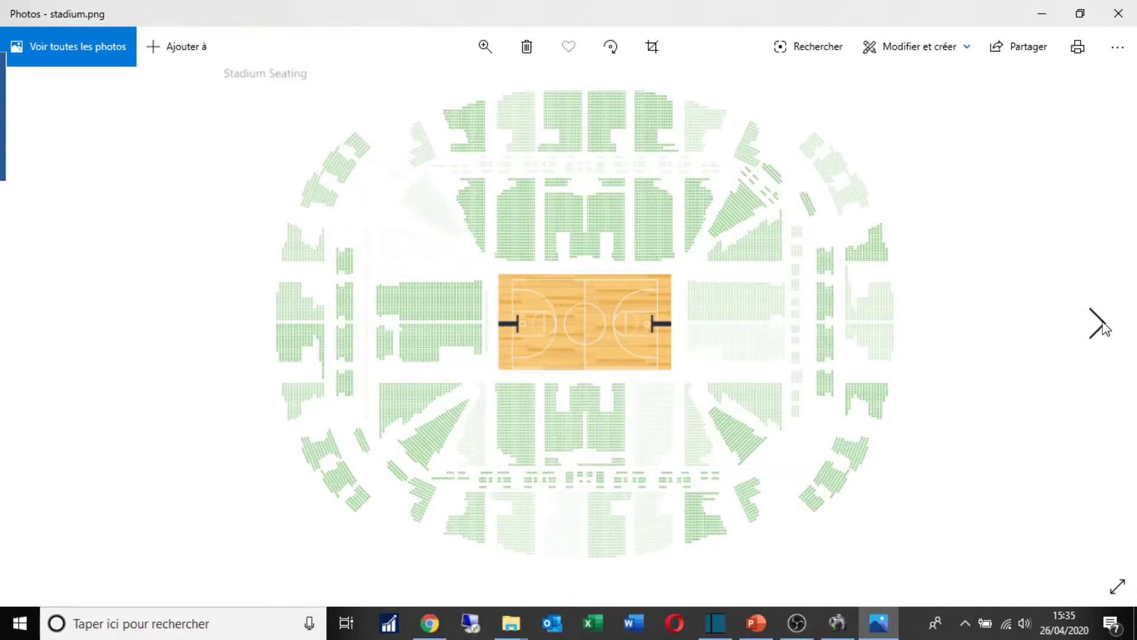
left_click(1100, 323)
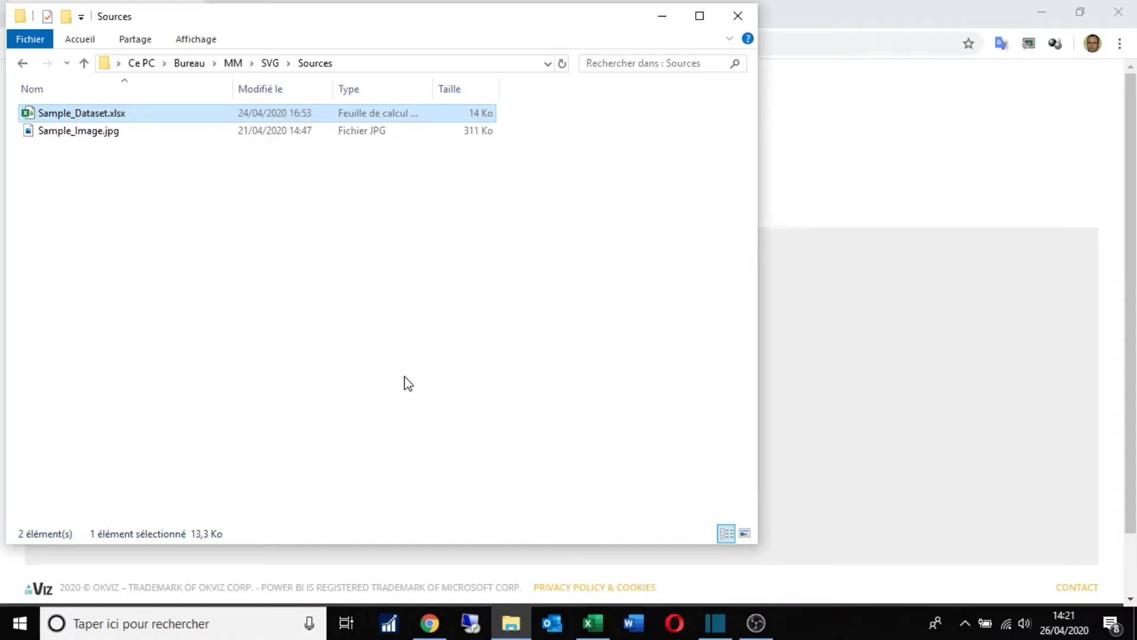
- View the store floor plan Sample_Image.jpg from the Sources folder and close it
double_click(127, 134)
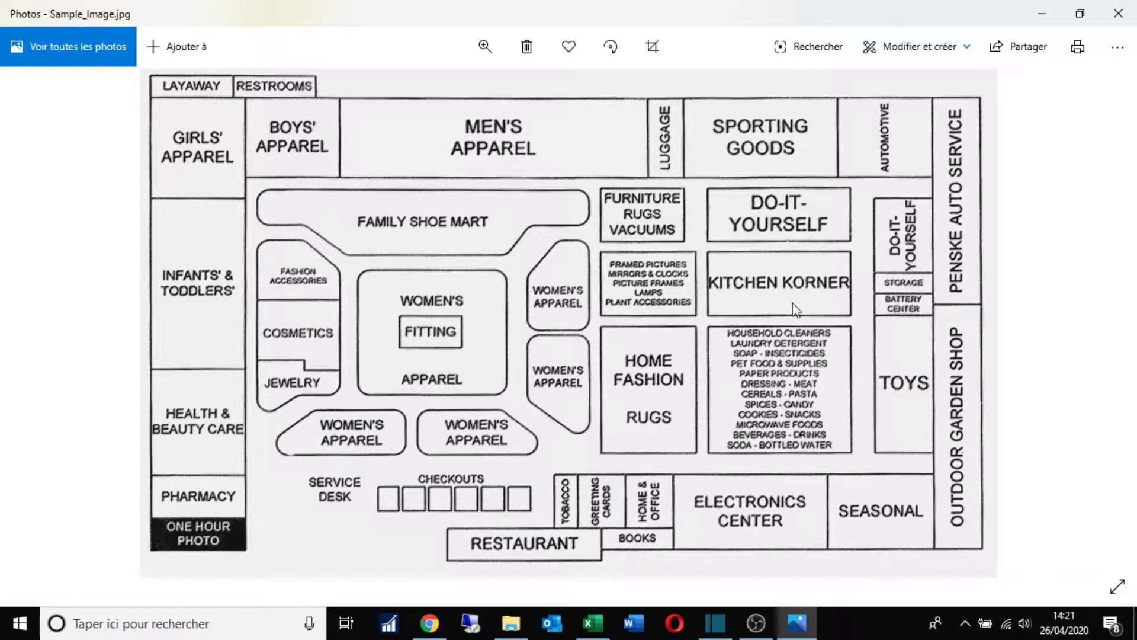
left_click(1125, 22)
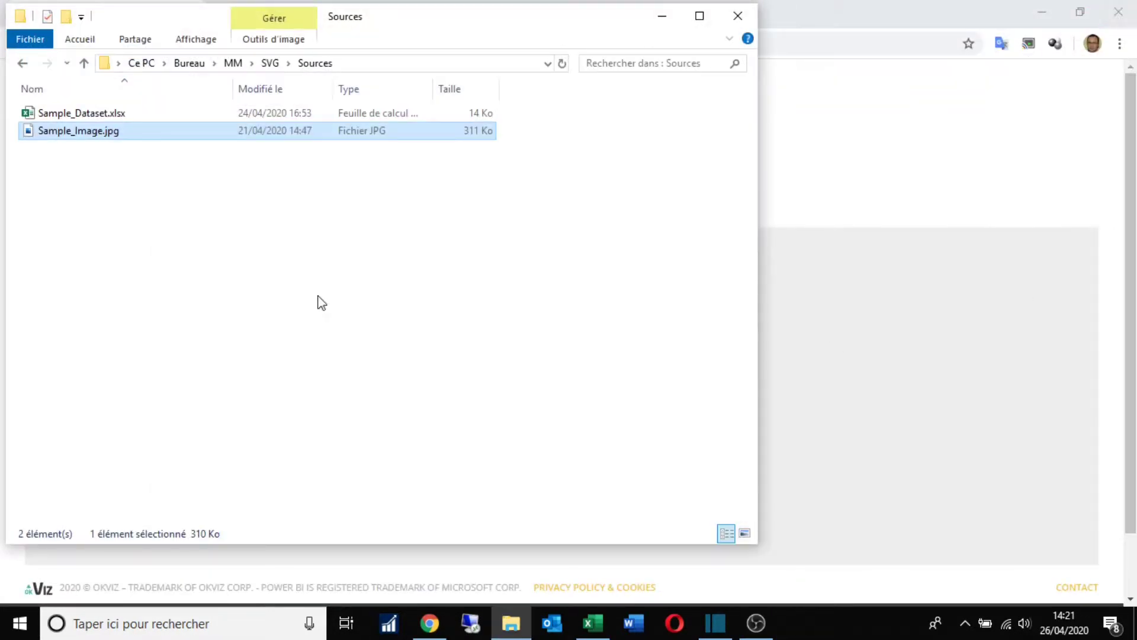
- Open Sample_Dataset.xlsx and review the place IDs, place names and margin column down to the last row
double_click(101, 113)
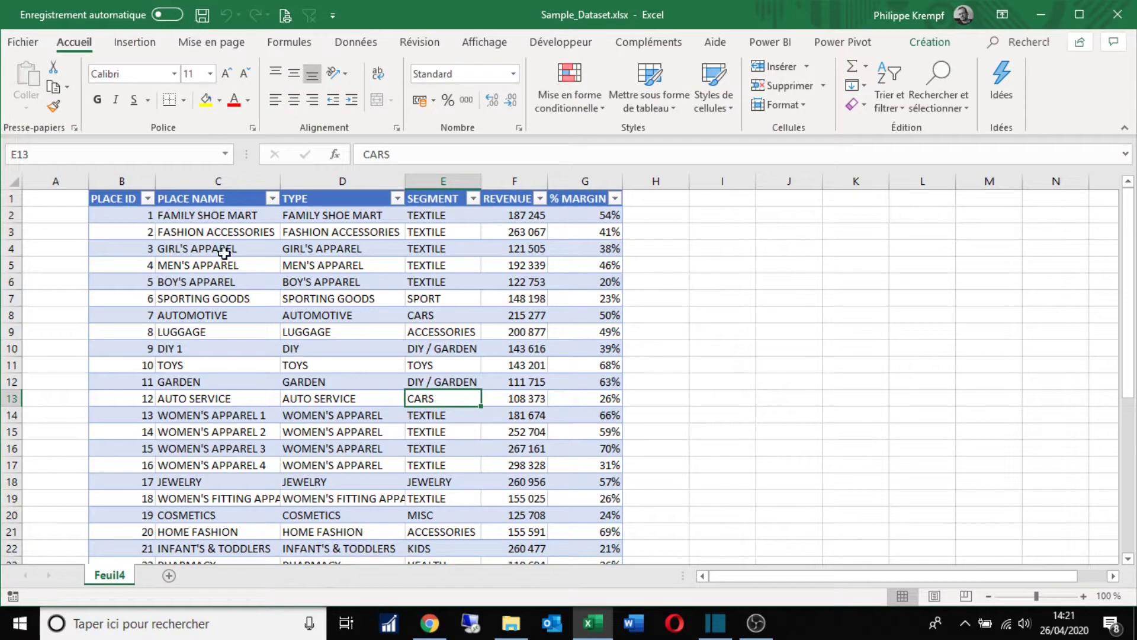
left_click(249, 268)
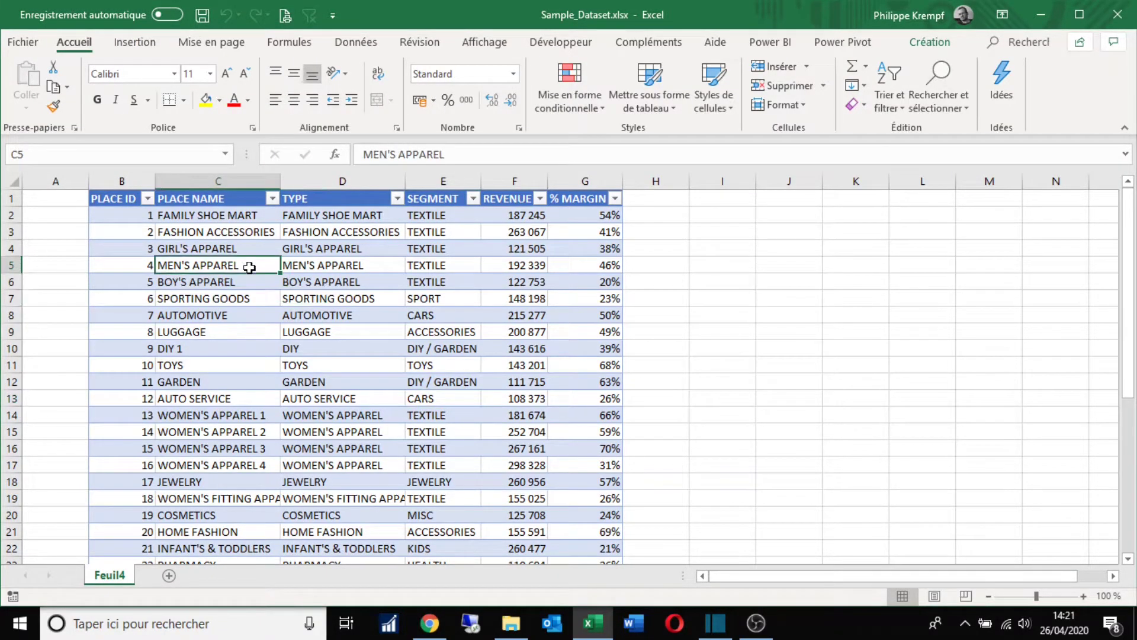
left_click(126, 249)
scroll(138, 271, "down", 2)
scroll(138, 270, "down", 5)
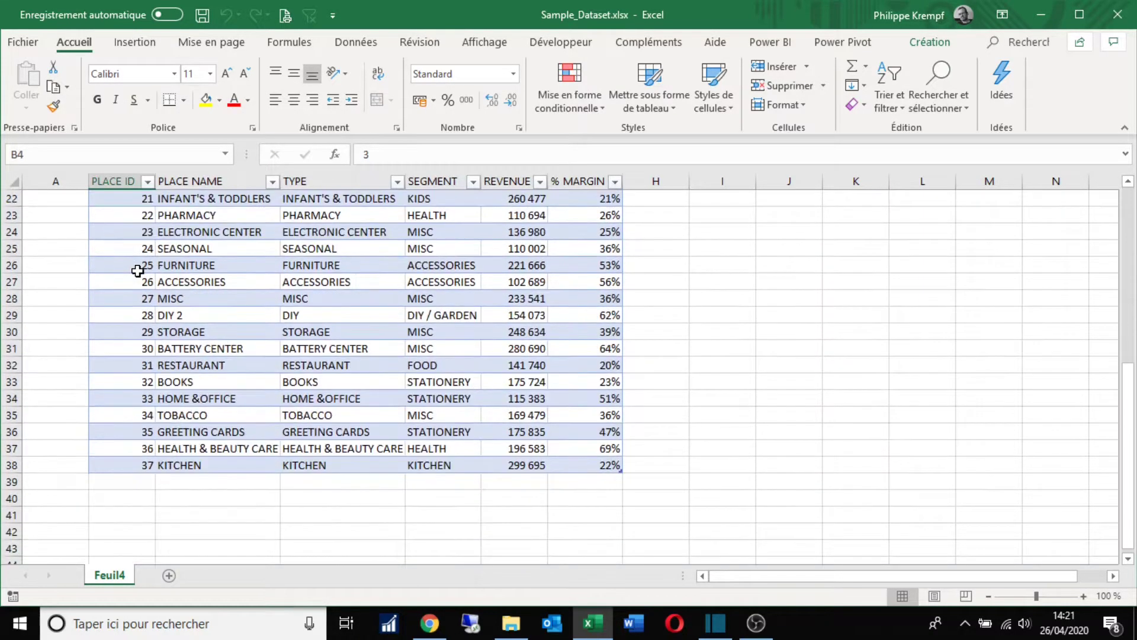
left_click(129, 462)
scroll(128, 464, "up", 7)
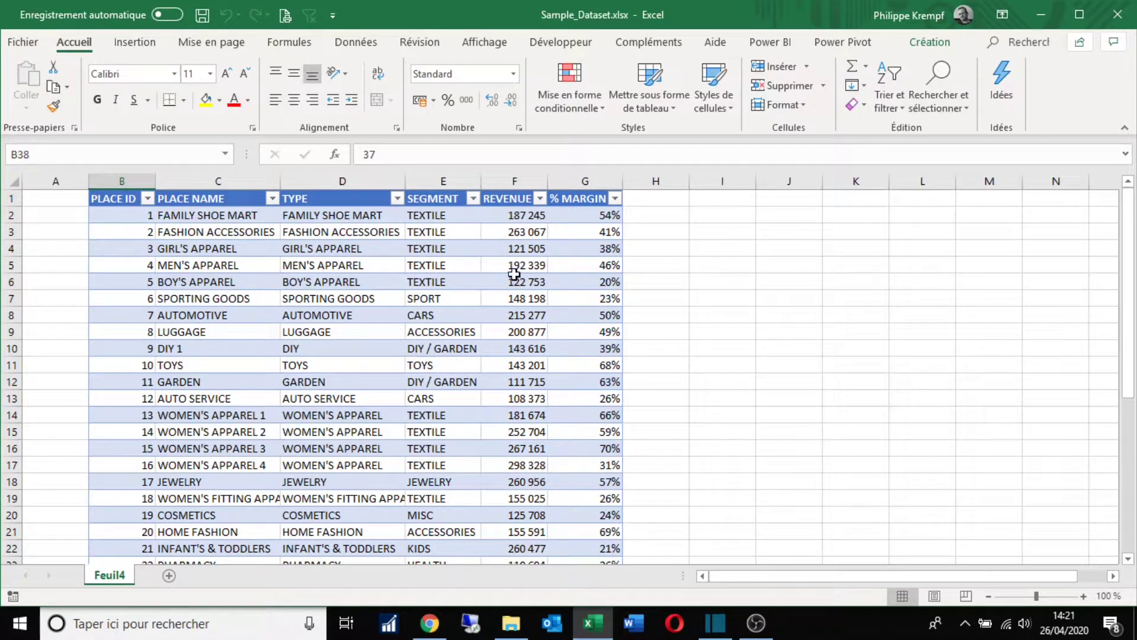
left_click(589, 297)
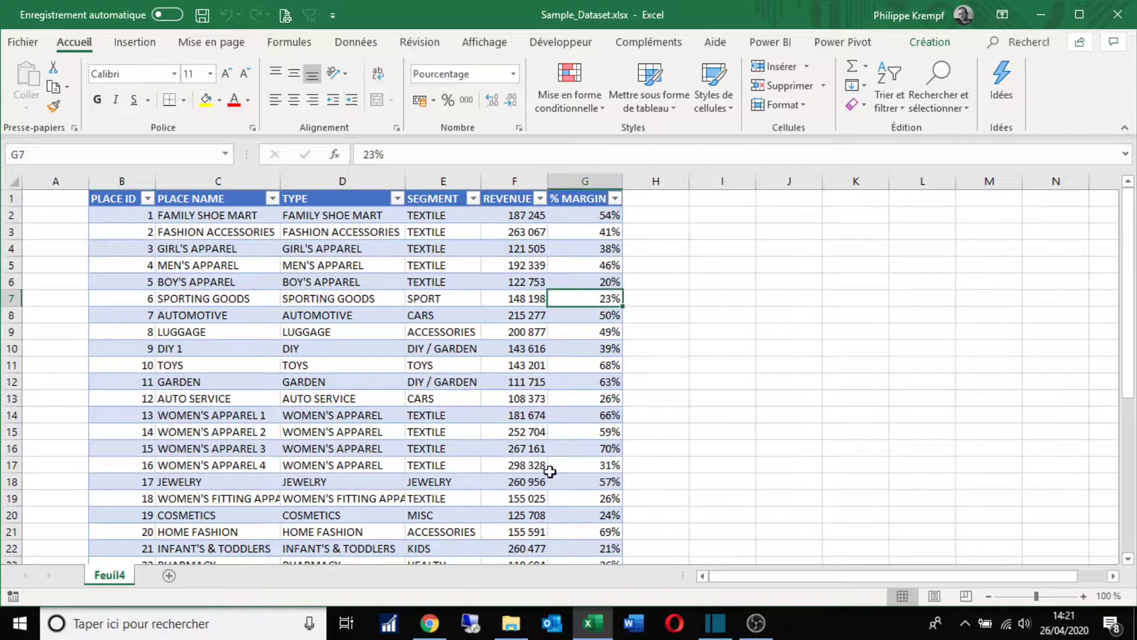
- Switch to Synoptic Designer in the browser and load Sample_Image.jpg into the editor
left_click(429, 623)
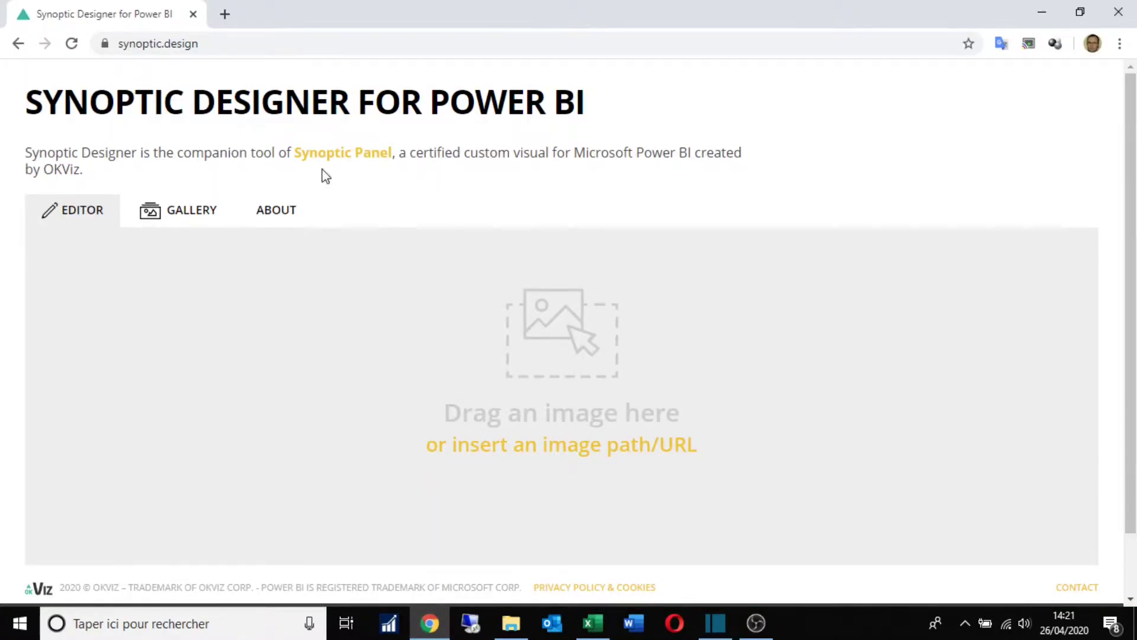
left_click(187, 47)
left_click(260, 285)
left_click(510, 622)
left_click_drag(277, 24, 841, 38)
left_click_drag(703, 152, 360, 309)
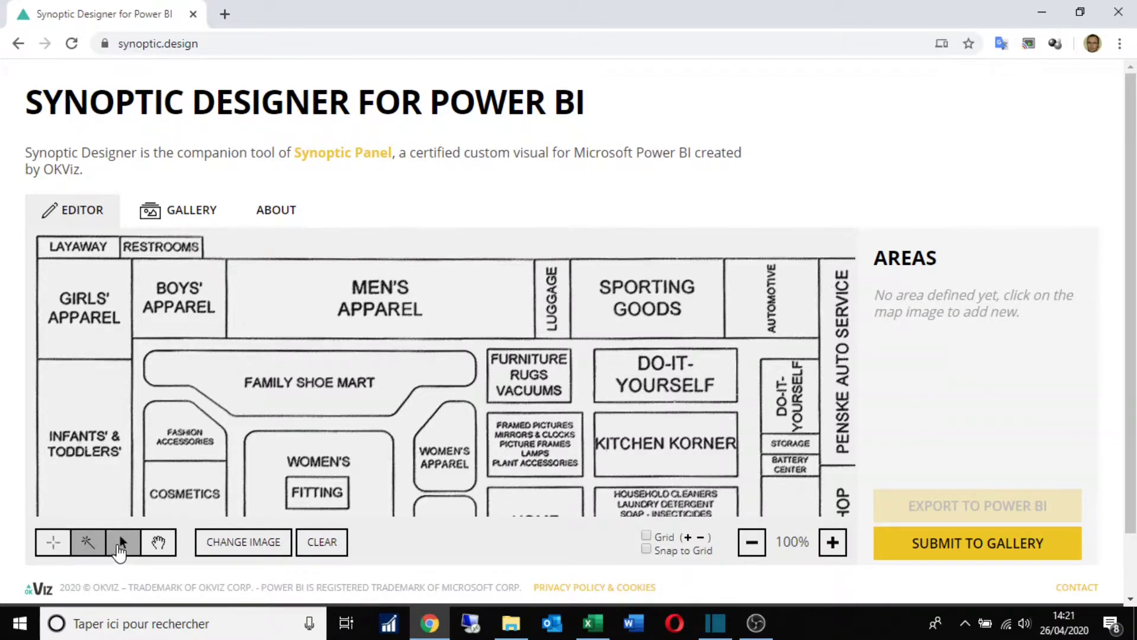
- Outline the Men's Apparel block on the floor plan as a four-corner polygon area
left_click(53, 542)
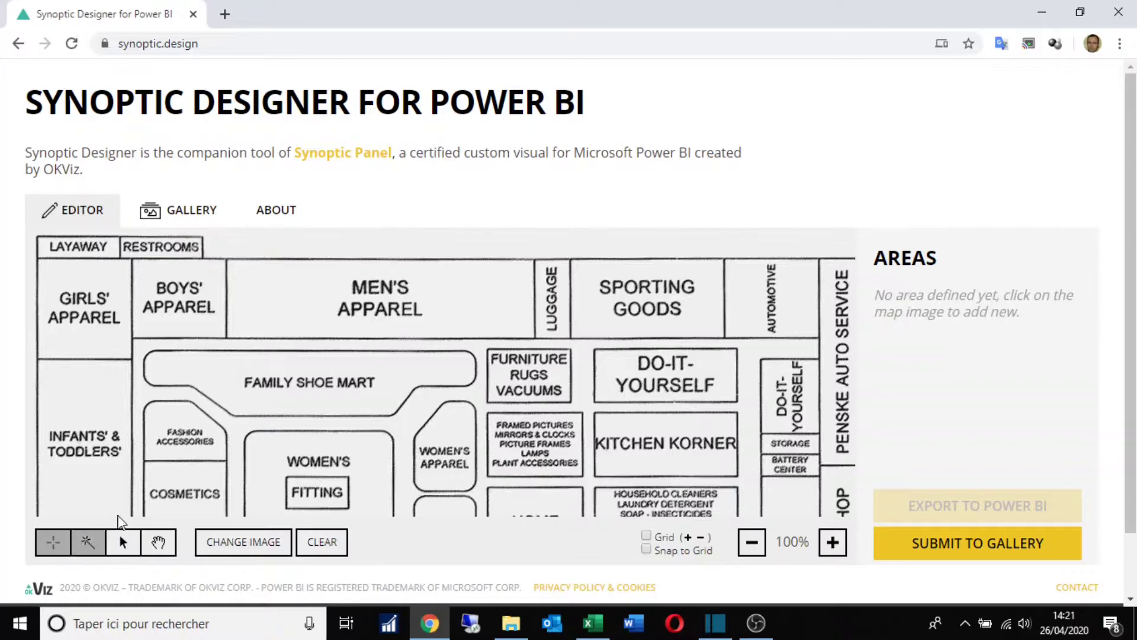
left_click(227, 259)
left_click(535, 260)
left_click(535, 338)
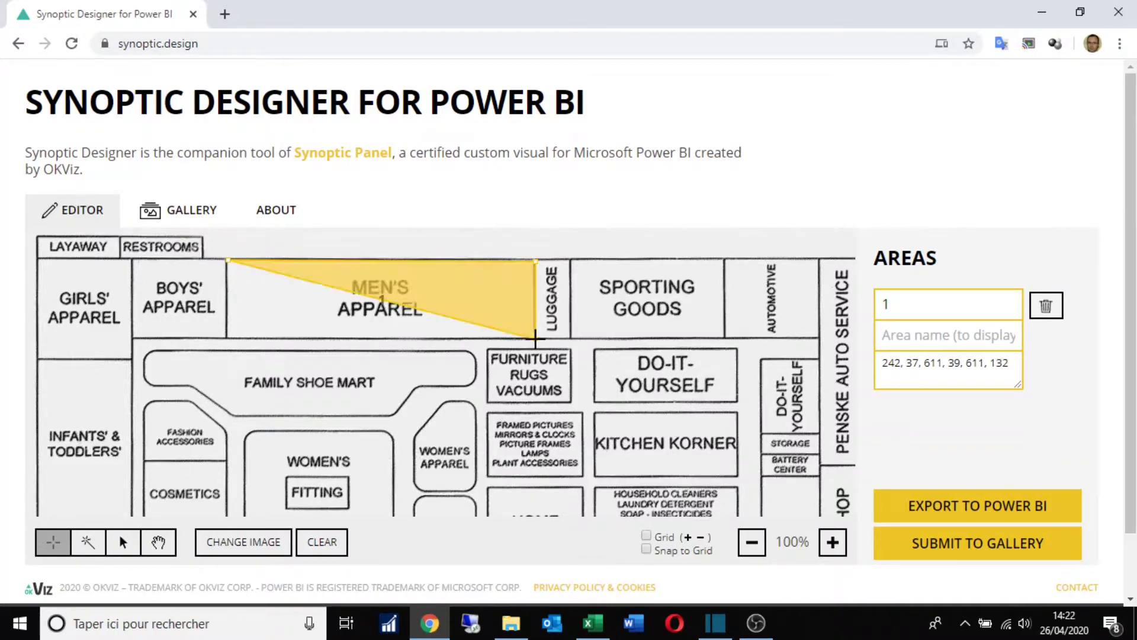
left_click(225, 338)
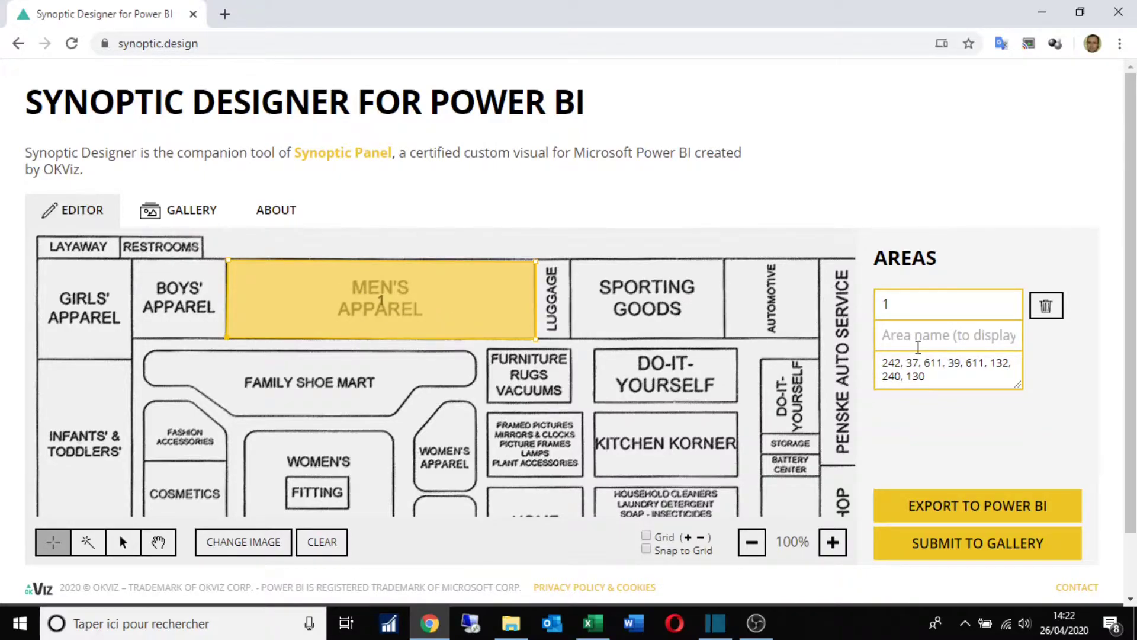
- Outline the Sporting Goods block as a four-corner area and detect the Family Shoe Mart area with the magic wand
left_click(572, 260)
left_click(722, 258)
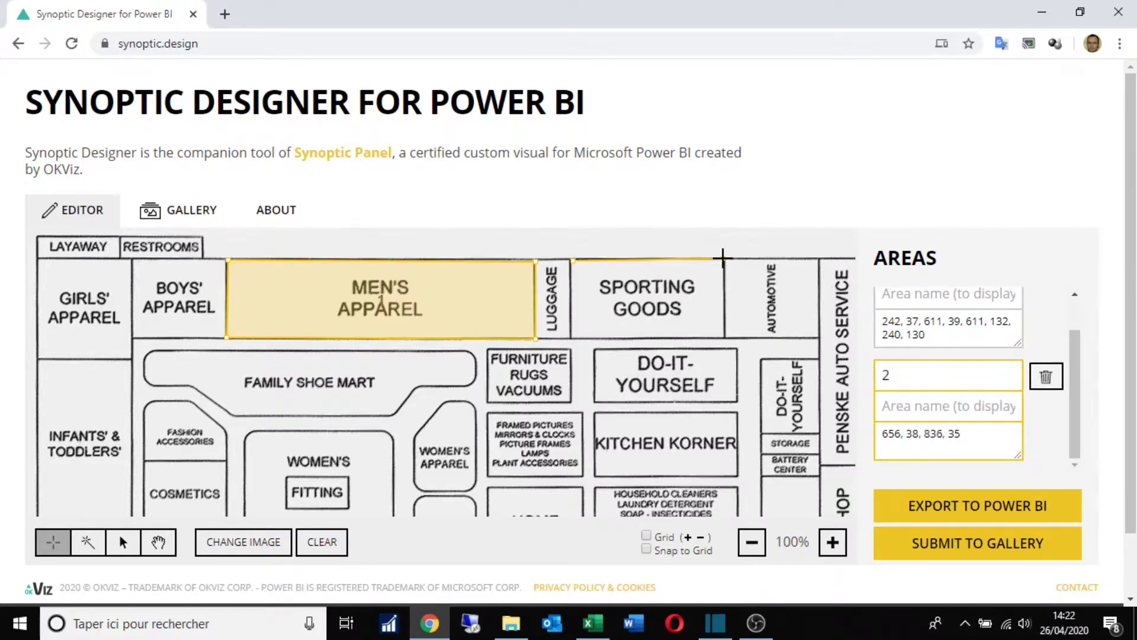
left_click(725, 339)
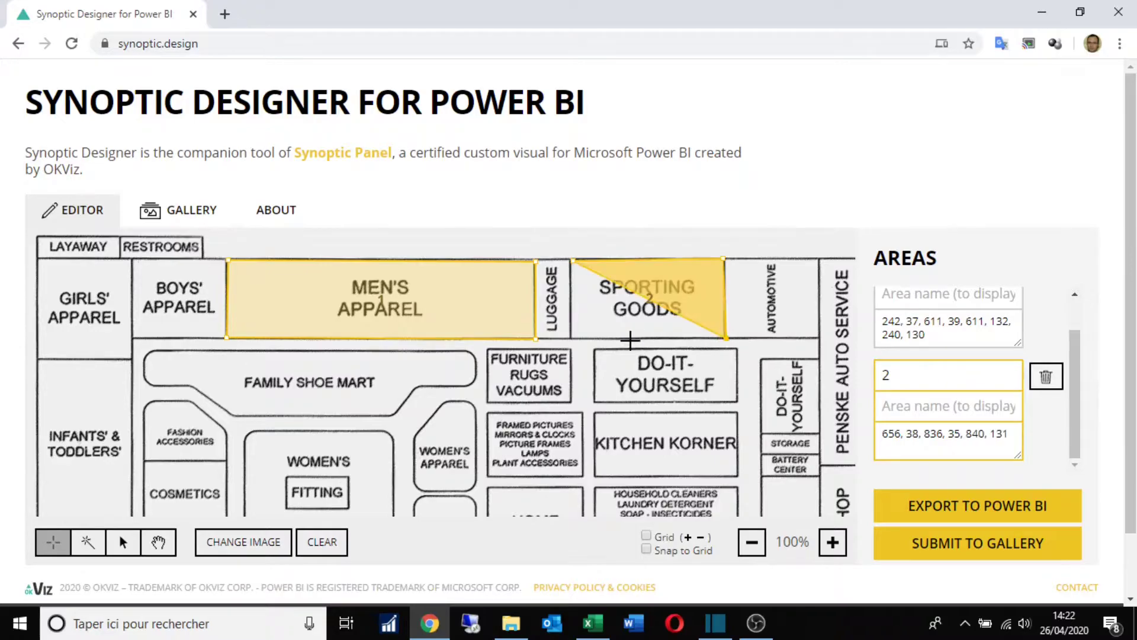
left_click(572, 338)
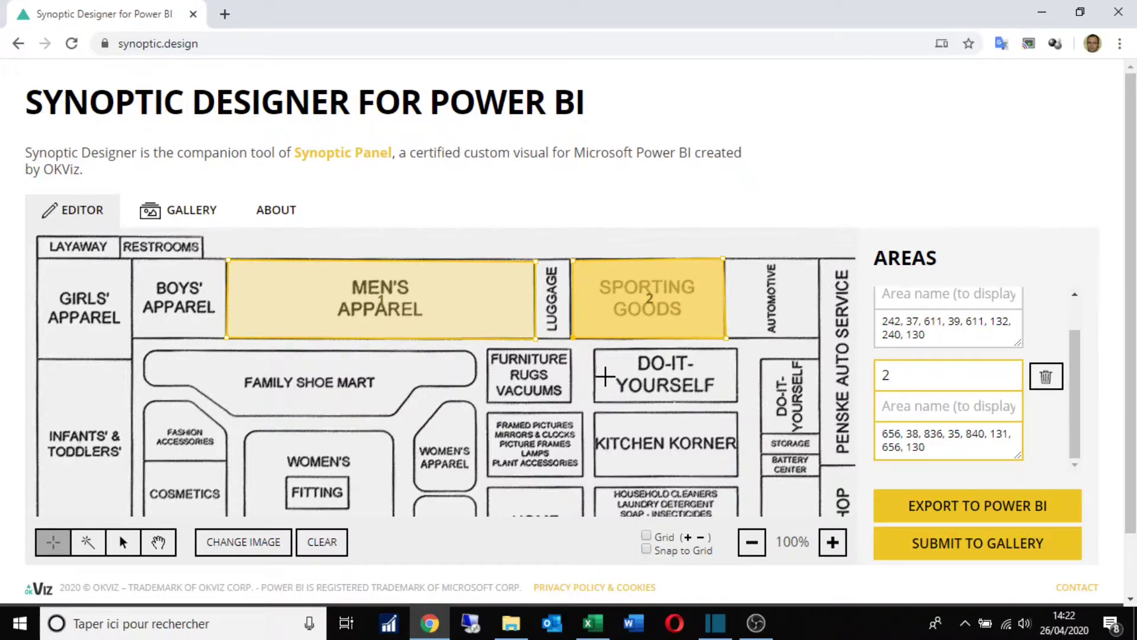
left_click(86, 546)
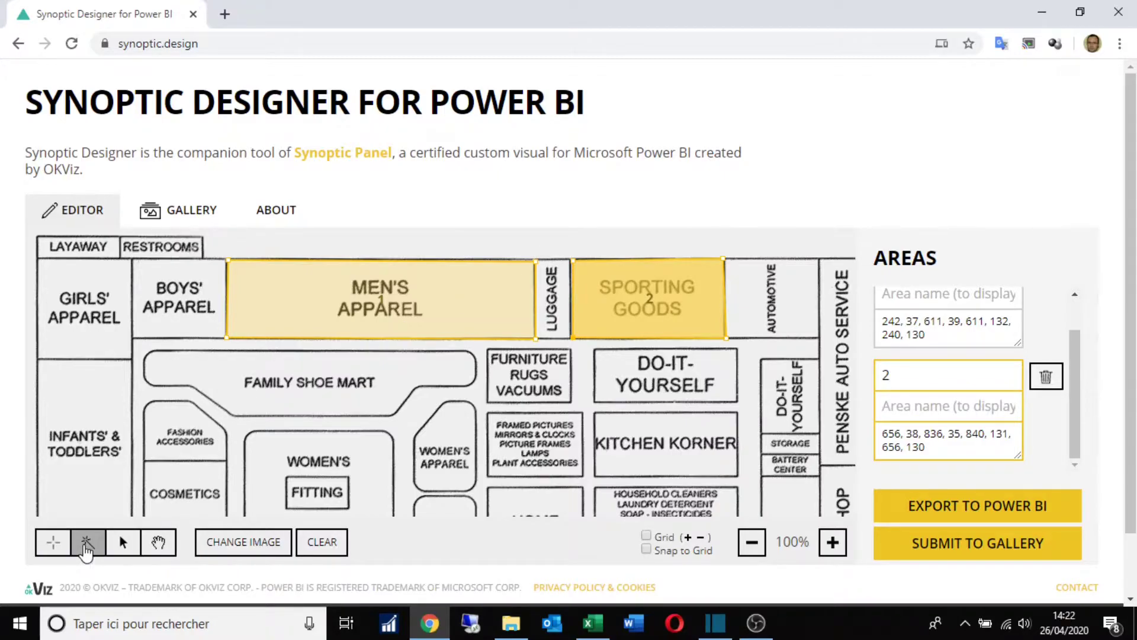
left_click(405, 379)
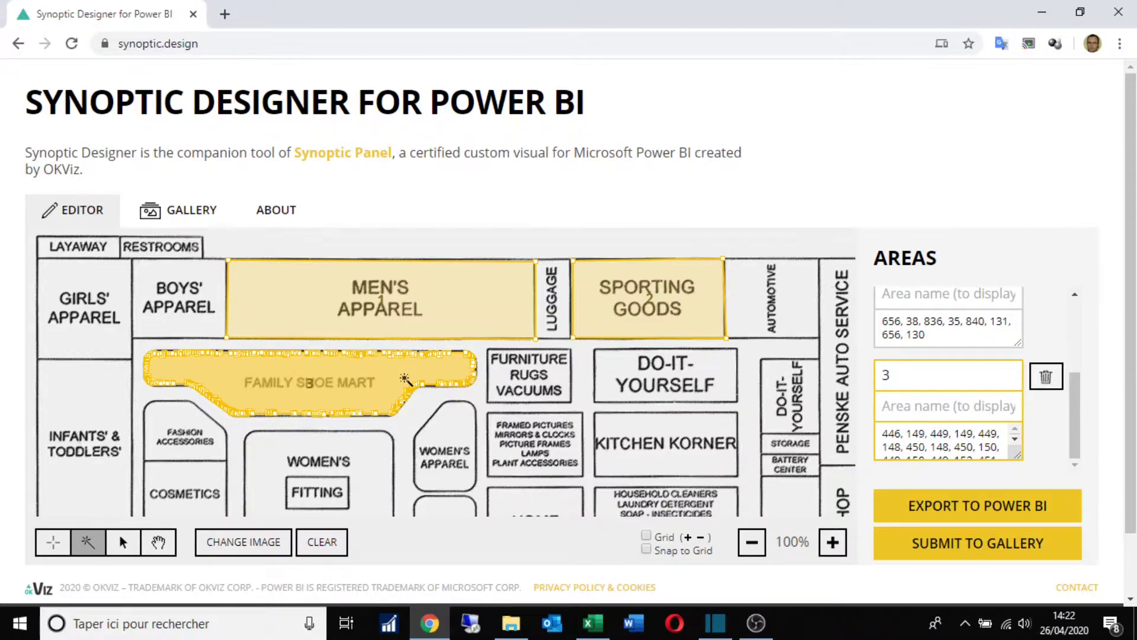
- Export the mapped floor plan to Power BI and choose to save the generated image to disk
left_click(1006, 511)
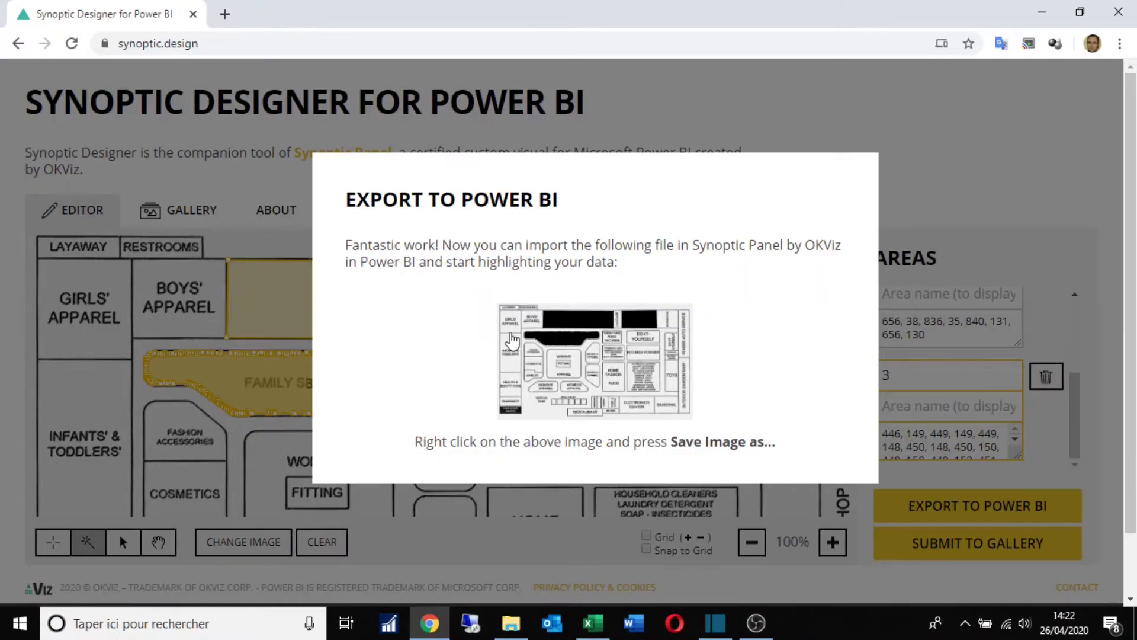
right_click(564, 345)
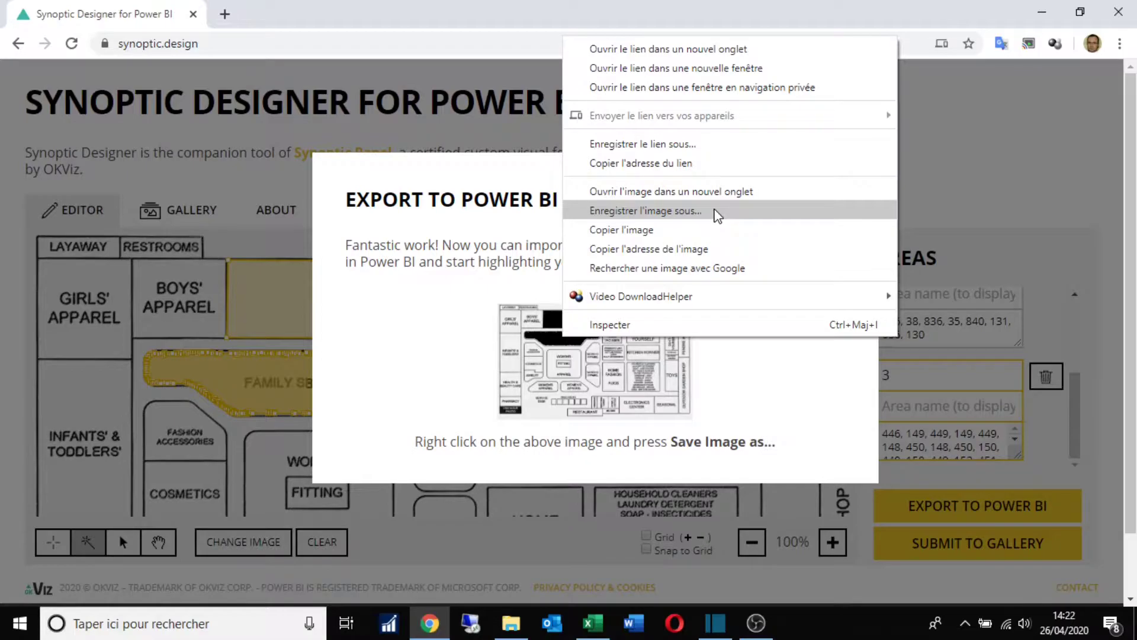
left_click(716, 212)
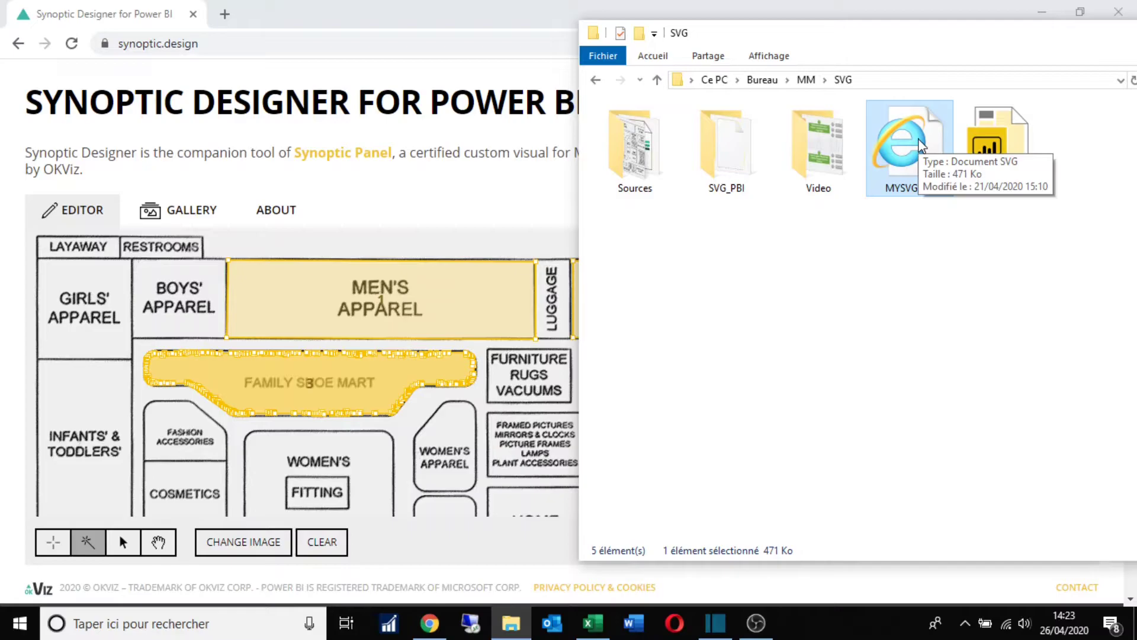
- Replace the current image and areas with the prepared MYSVG file and look through its area list
left_click_drag(921, 145, 527, 347)
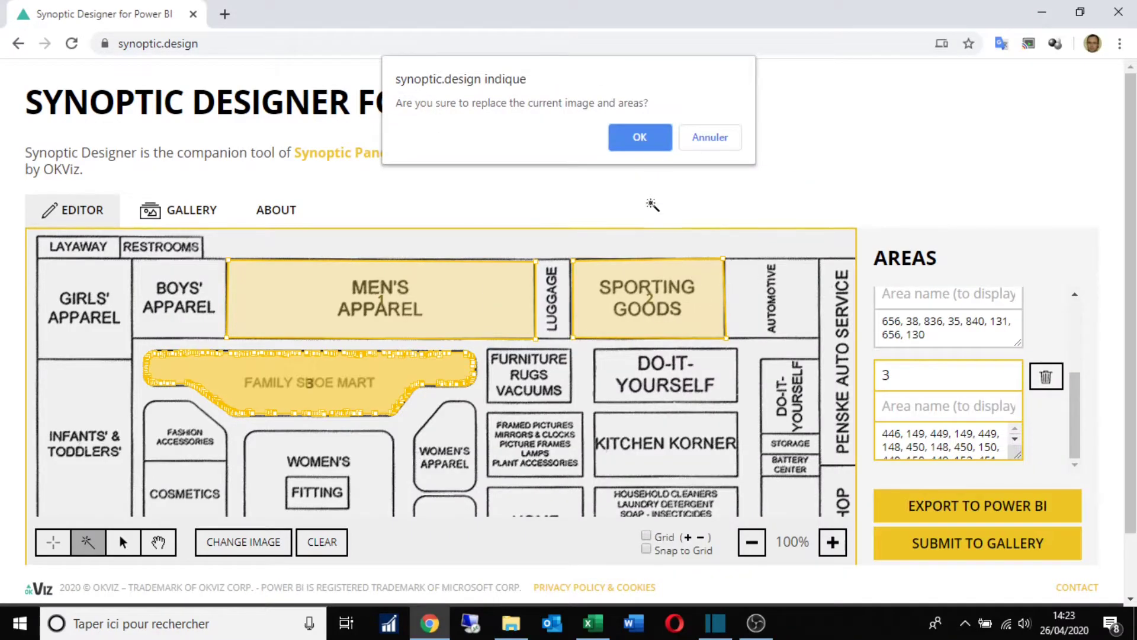
left_click(658, 140)
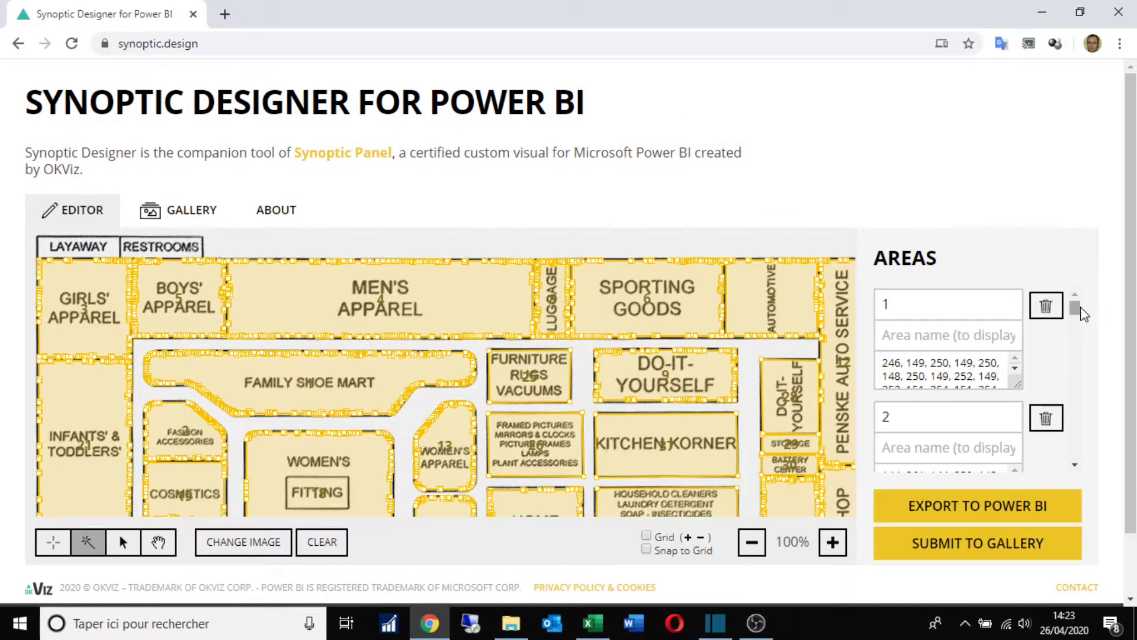
left_click_drag(1078, 314, 1094, 279)
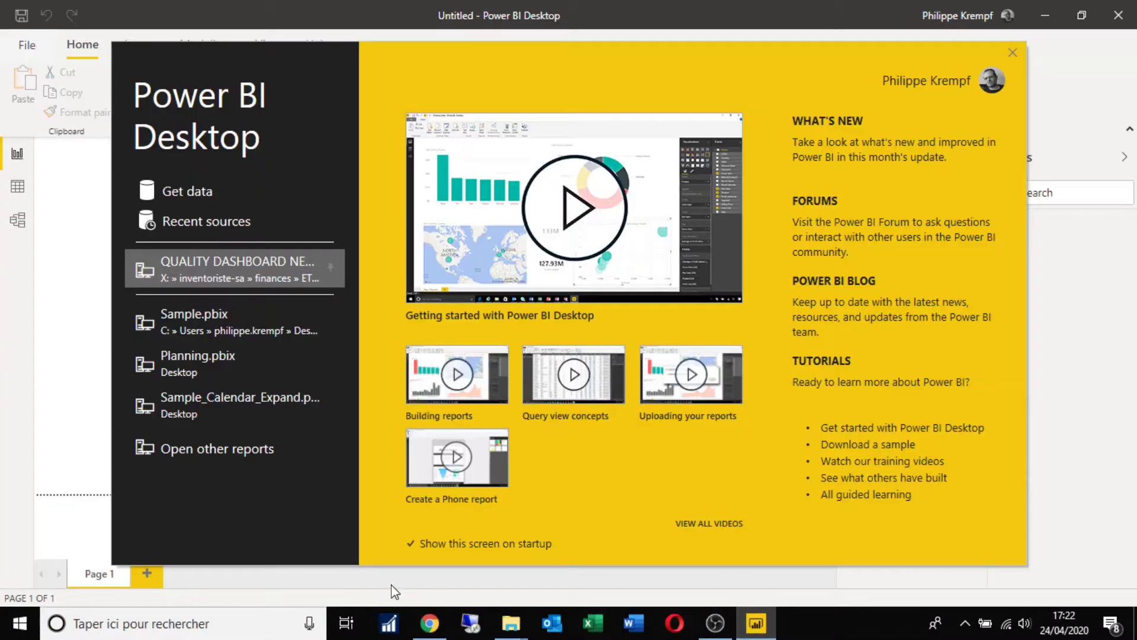
- Connect to the Excel workbook Sample_Dataset.xlsx as the report's data source
left_click(186, 194)
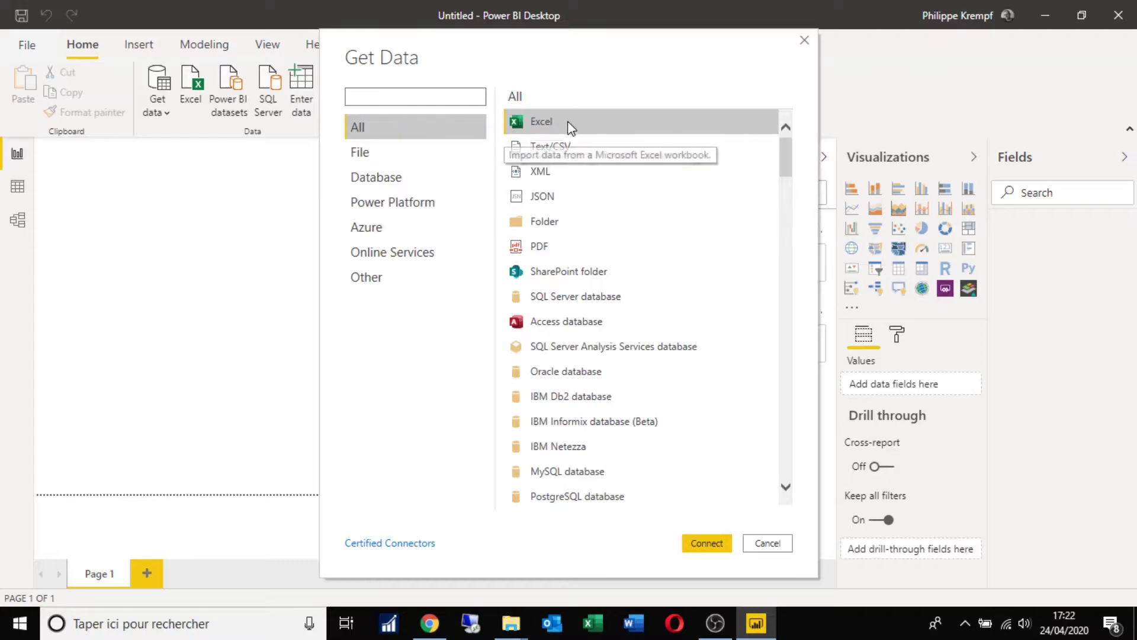
left_click(724, 542)
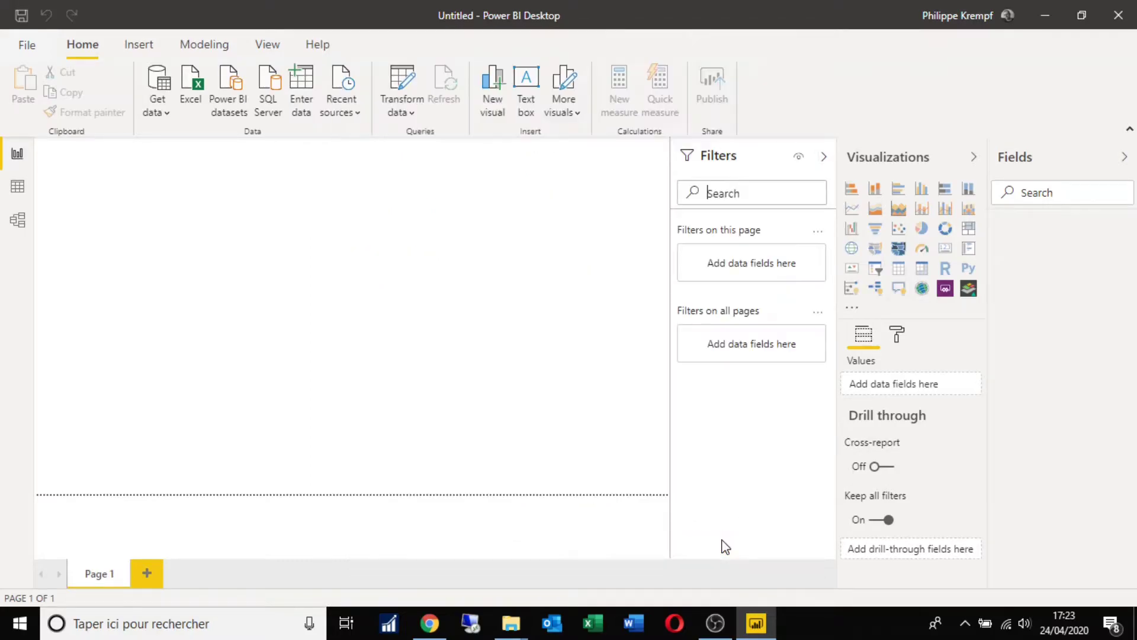
left_click(332, 117)
left_click(653, 423)
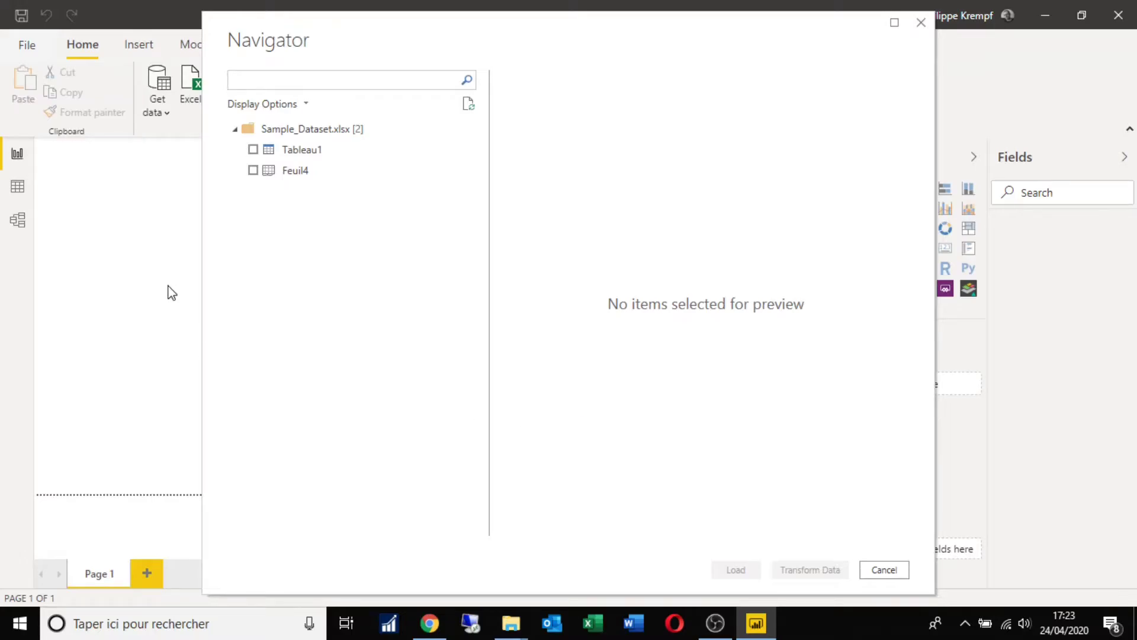
- Select the Tableau1 table, preview its columns and open it for transformation in Power Query
left_click(254, 150)
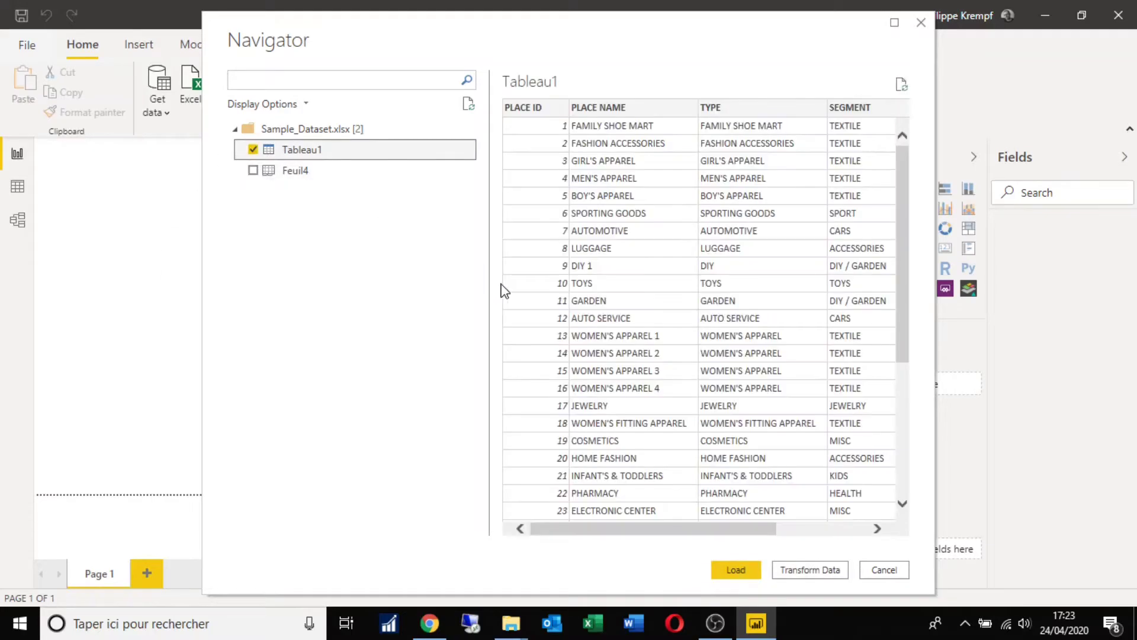
left_click_drag(723, 529, 878, 528)
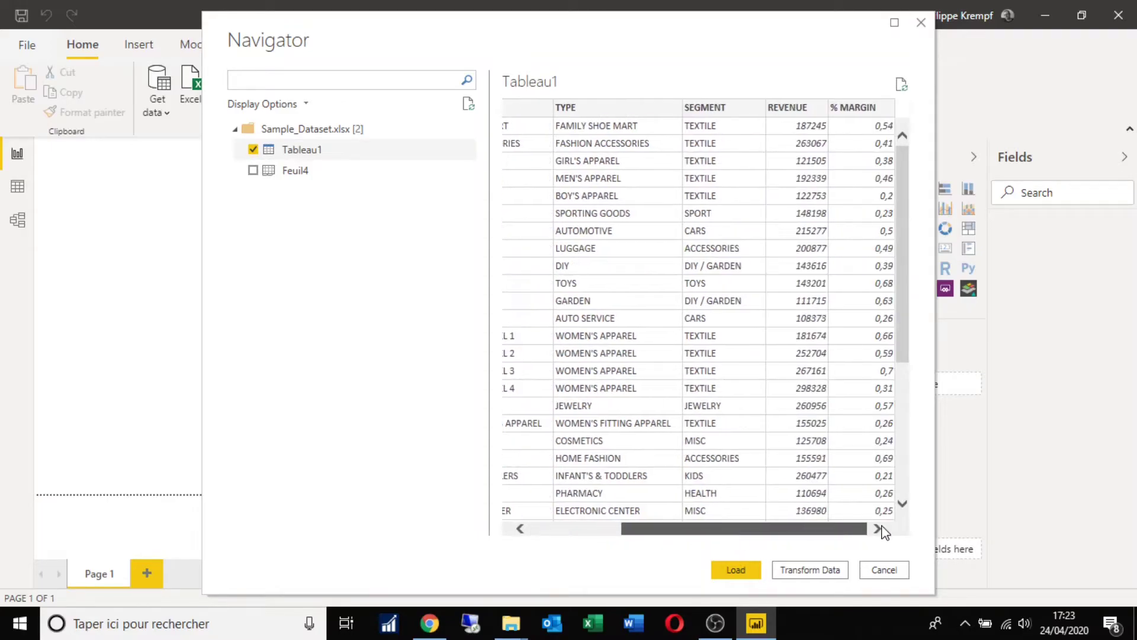
left_click(828, 571)
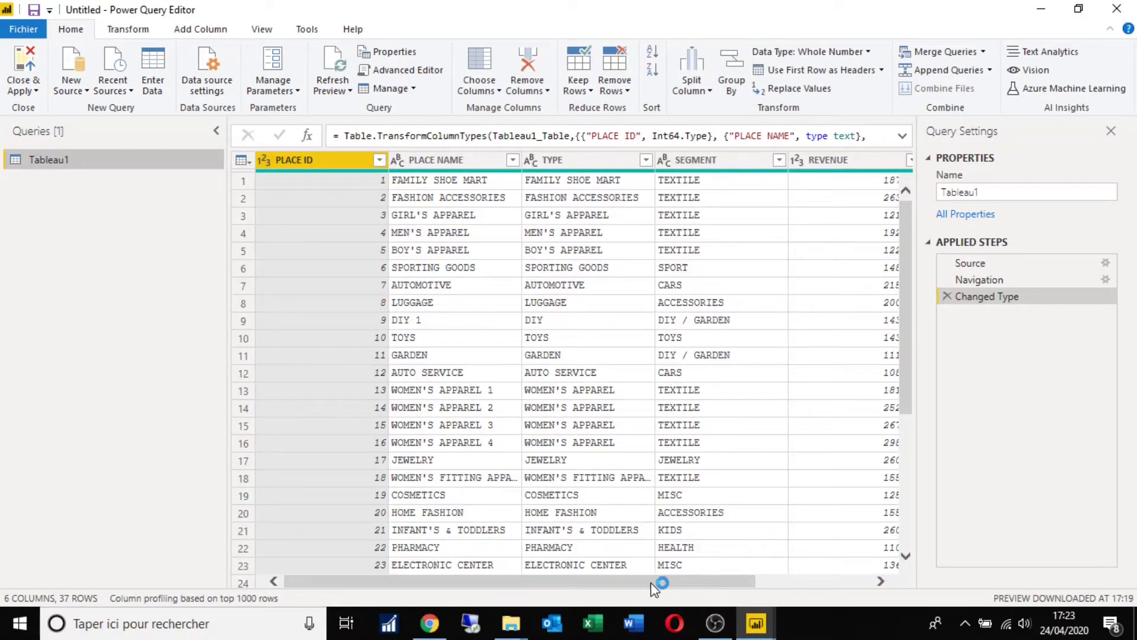
- Rename the Tableau1 query to Source, then close the query editor and apply the changes
left_click_drag(655, 582, 806, 586)
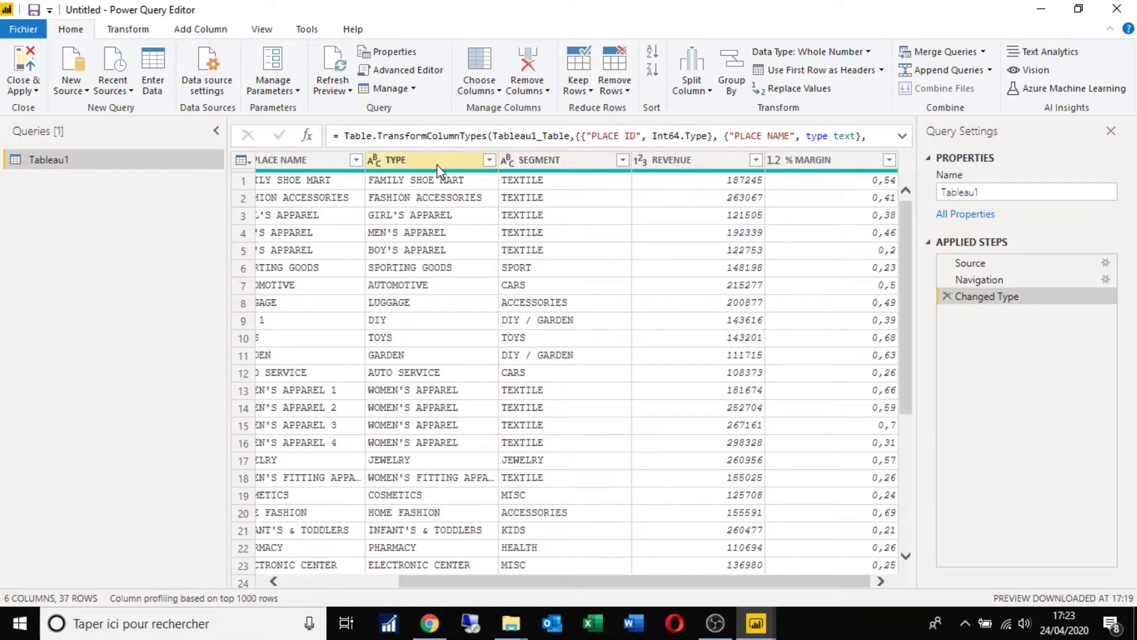
left_click(984, 190)
double_click(984, 191)
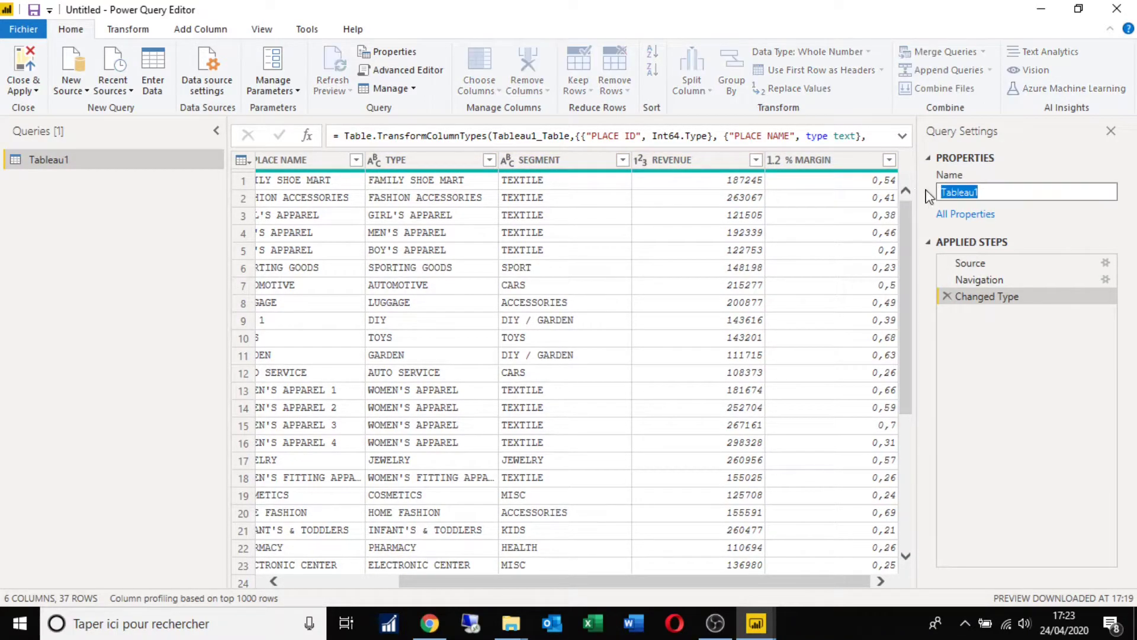
type("Source")
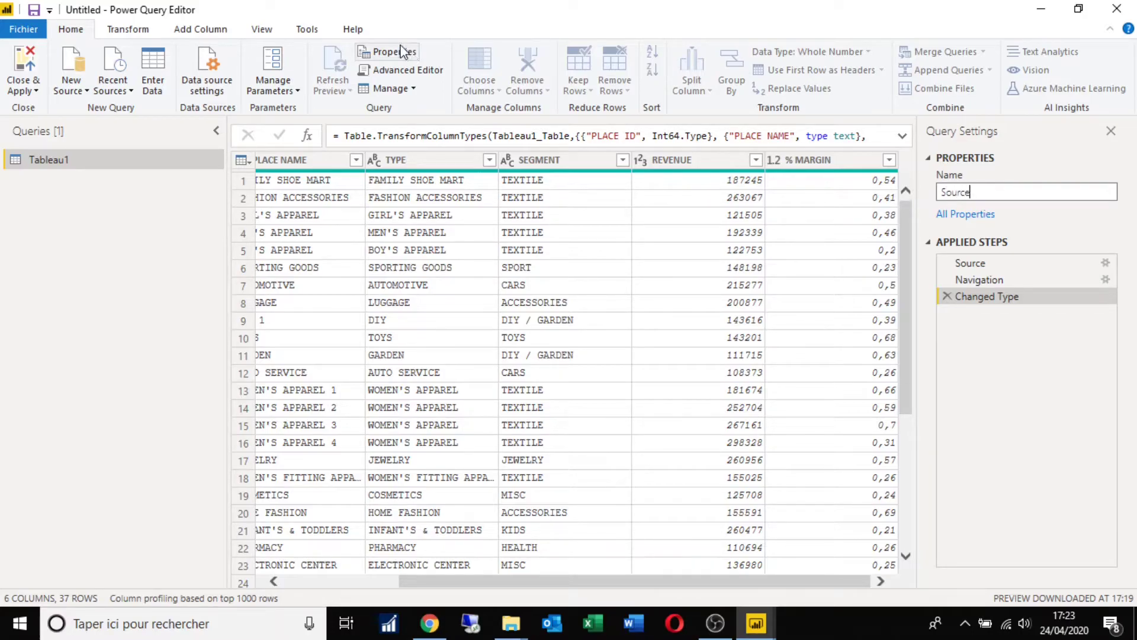
left_click(18, 93)
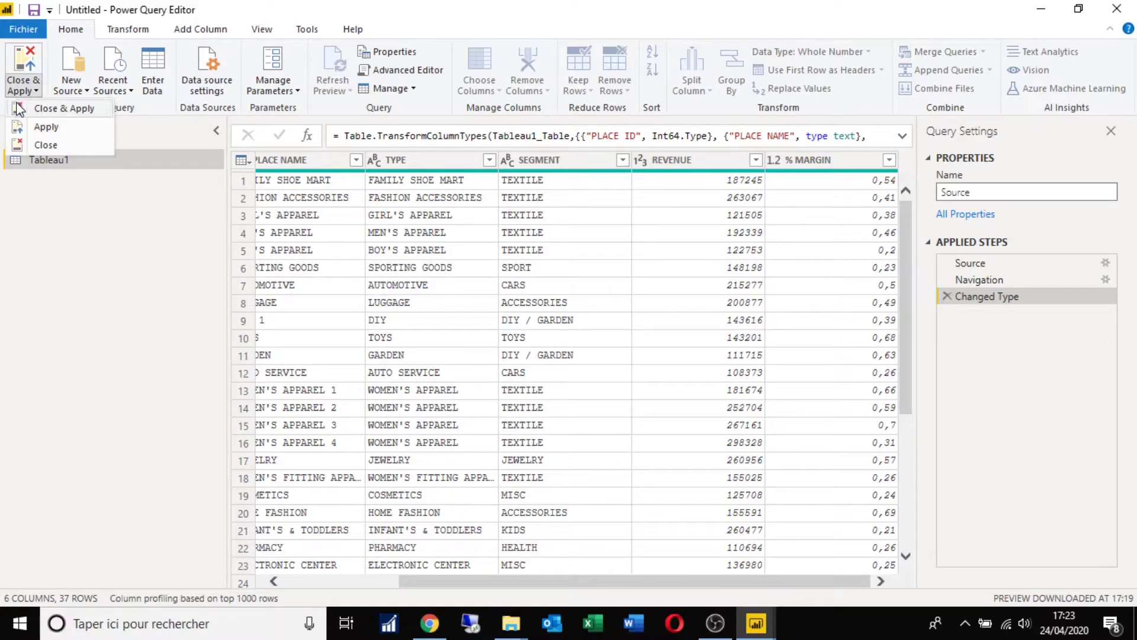
left_click(18, 107)
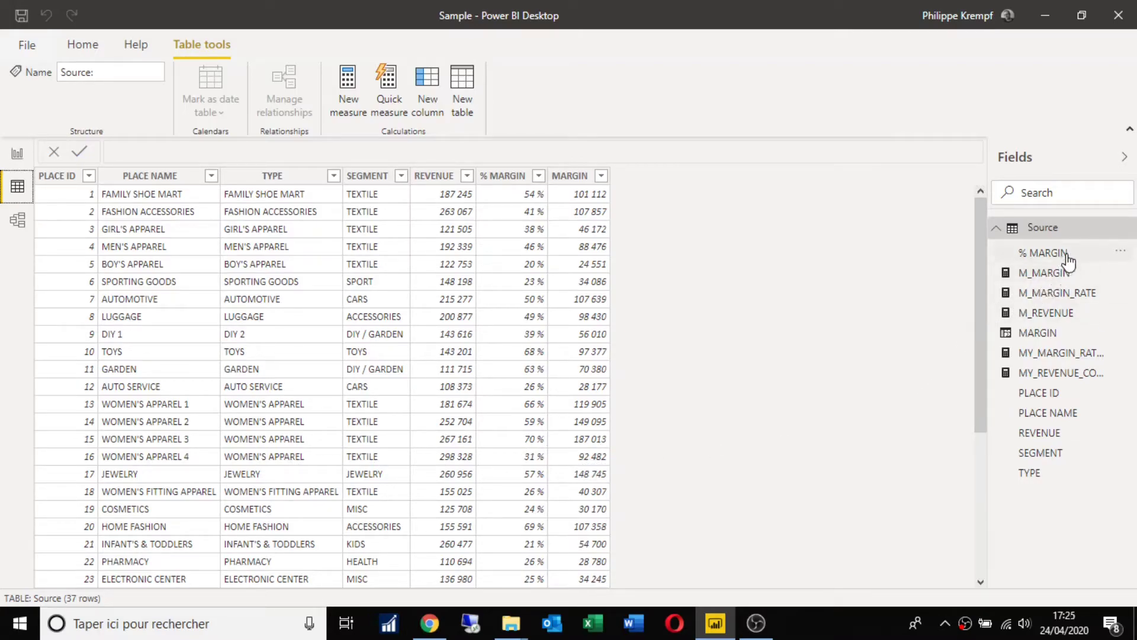
- Examine the formulas of the MARGIN column and the revenue, margin, margin rate and color measures in the Source table
left_click(1058, 336)
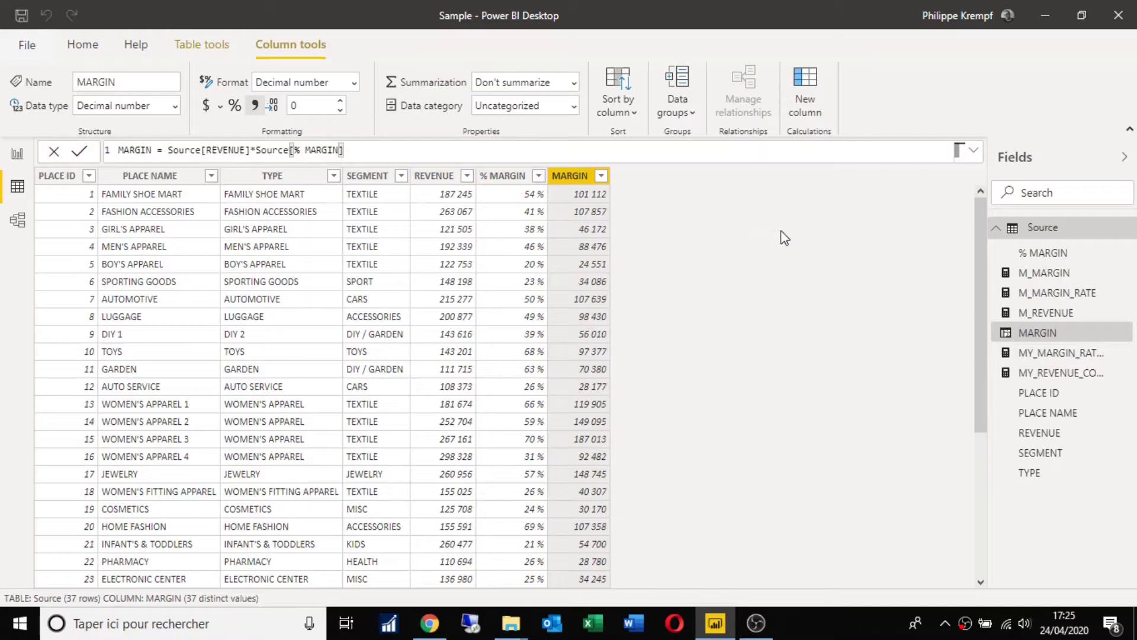
left_click(1044, 321)
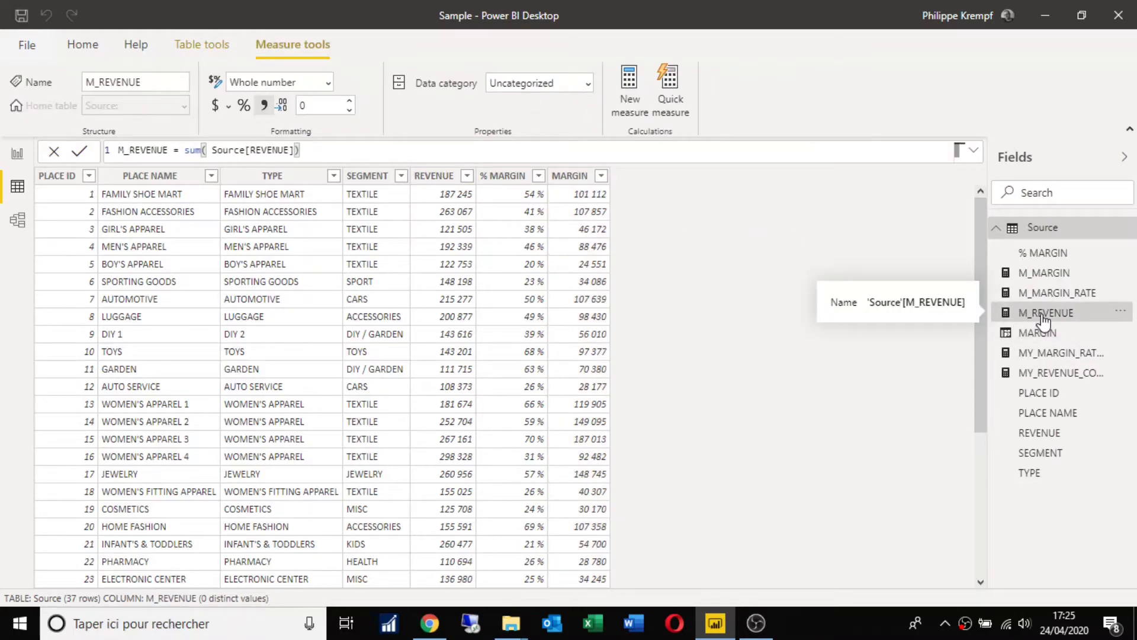
left_click(1045, 273)
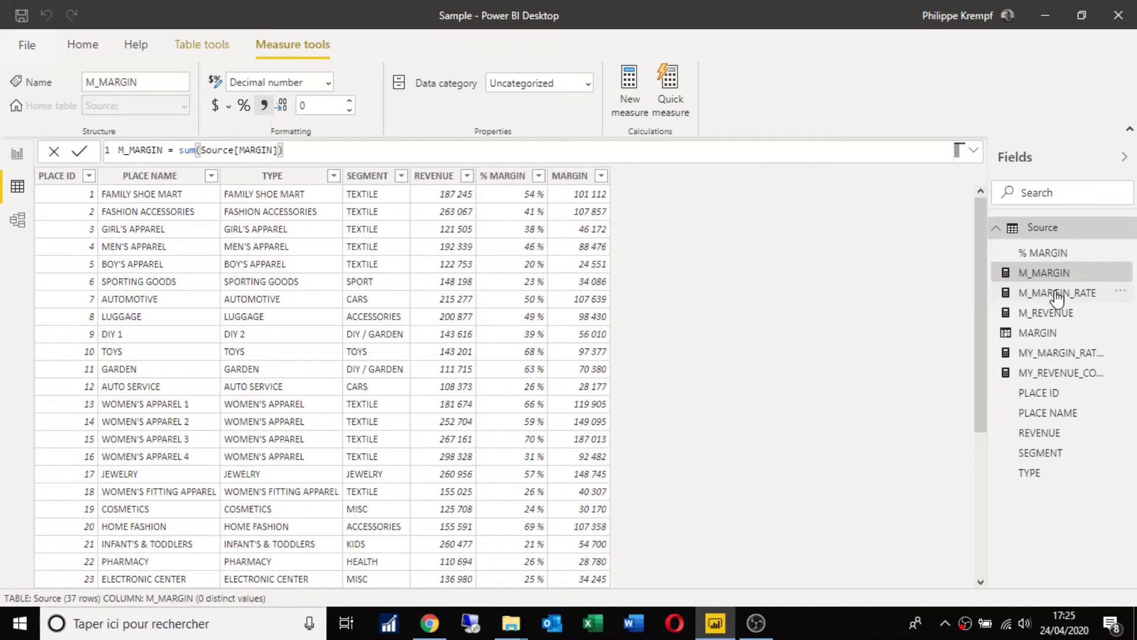
left_click(1057, 294)
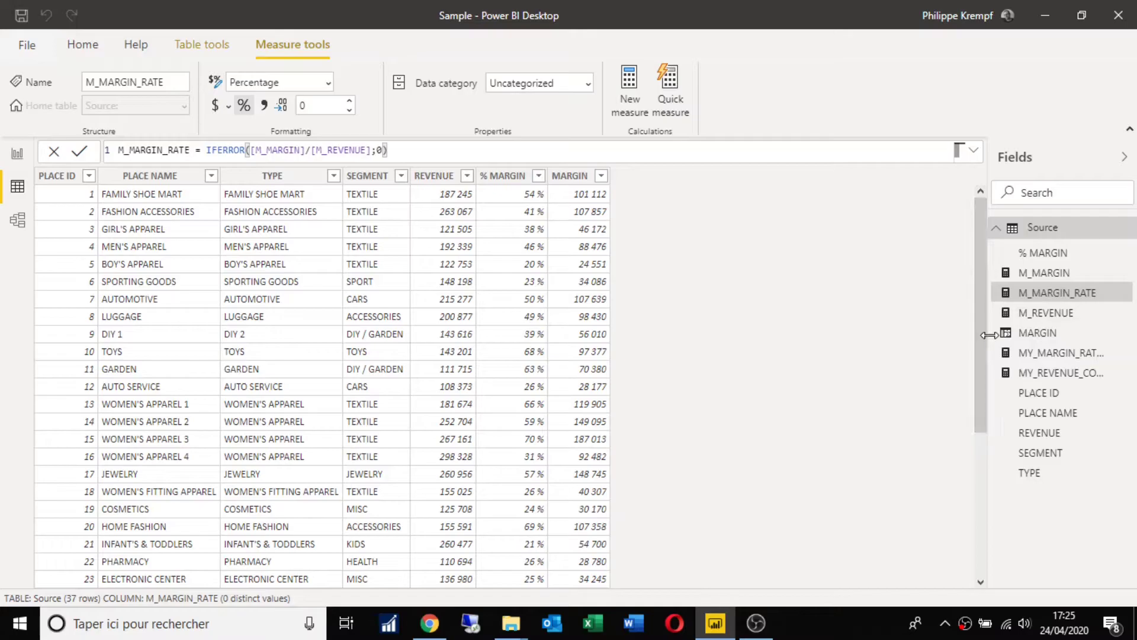
left_click_drag(989, 336, 925, 335)
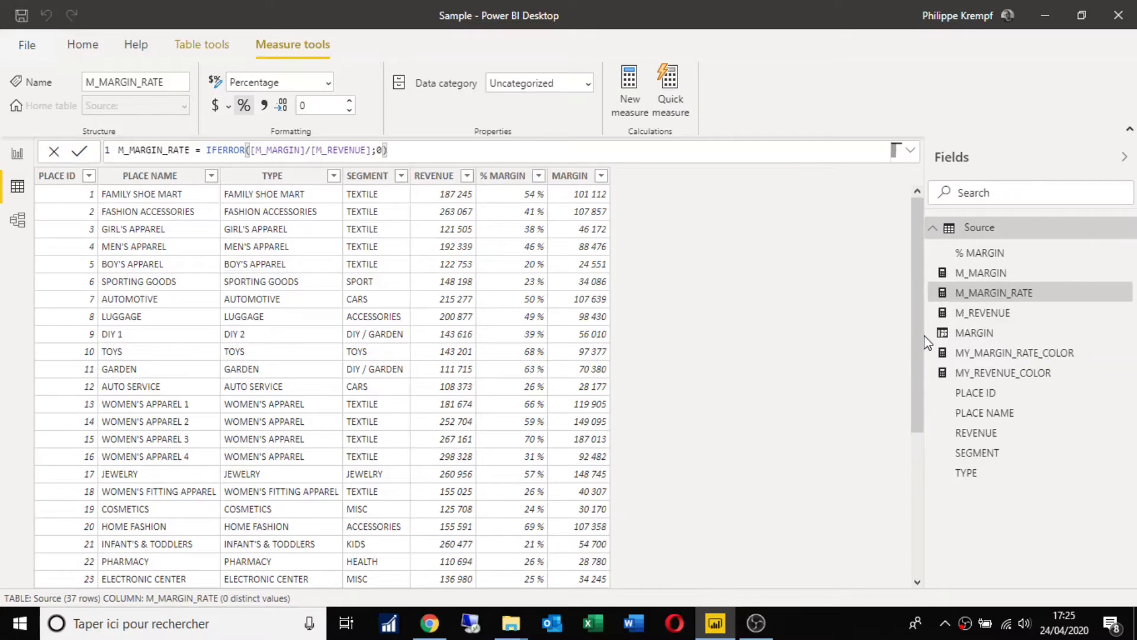
left_click(1027, 383)
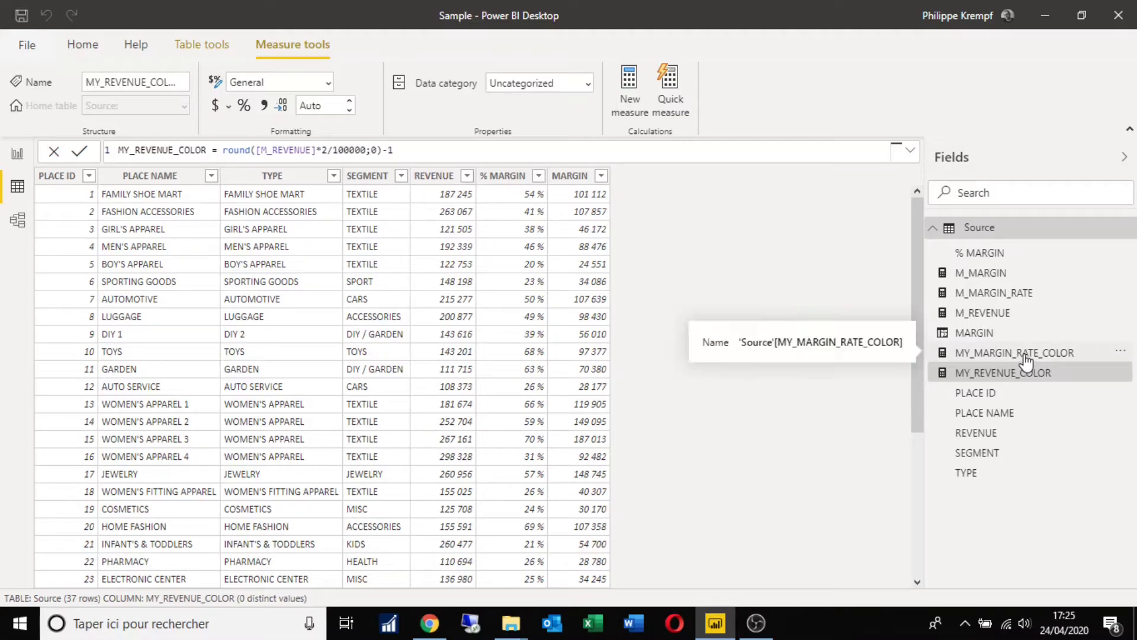
left_click(1026, 355)
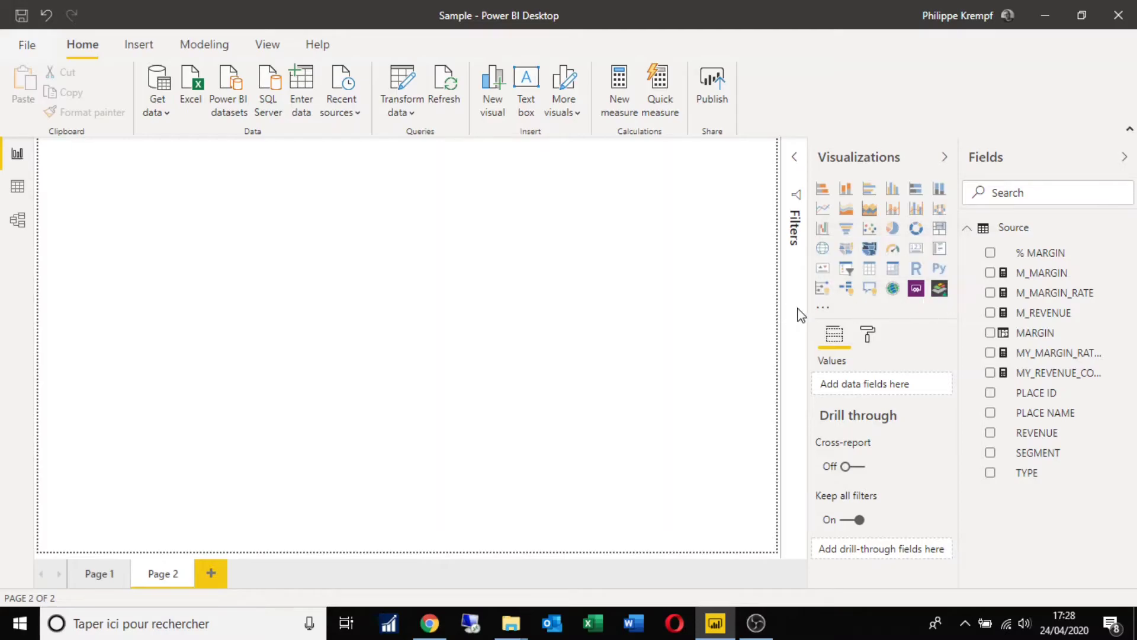
- Search the AppSource visuals for "synoptic" and add Synoptic Panel by OKViz to the report
left_click(828, 313)
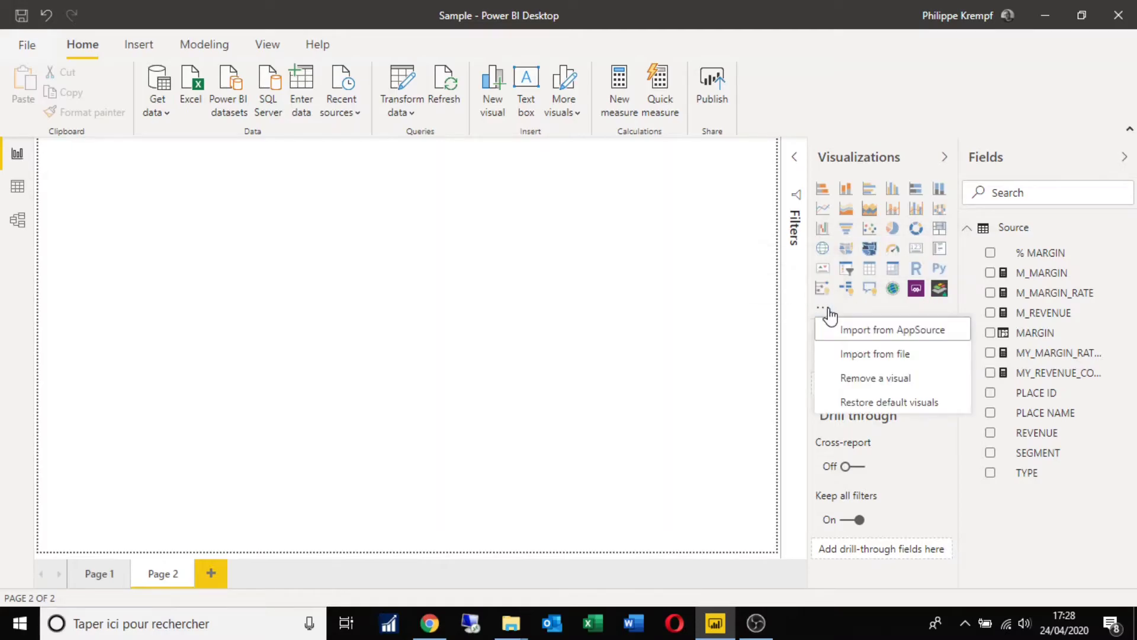
left_click(868, 333)
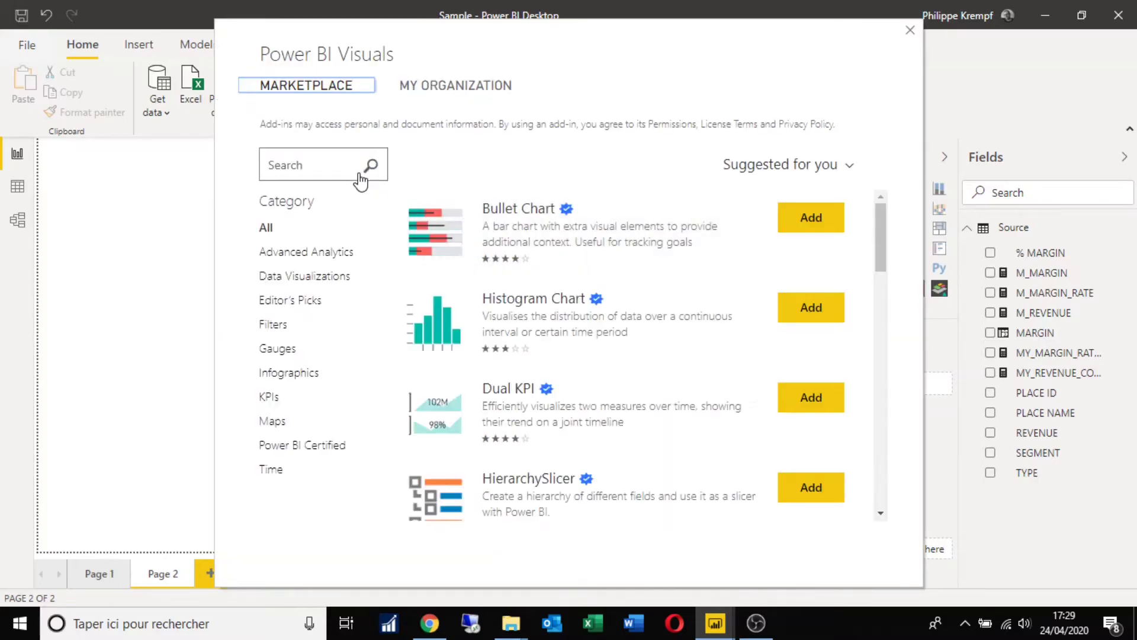
left_click(321, 165)
type("syn")
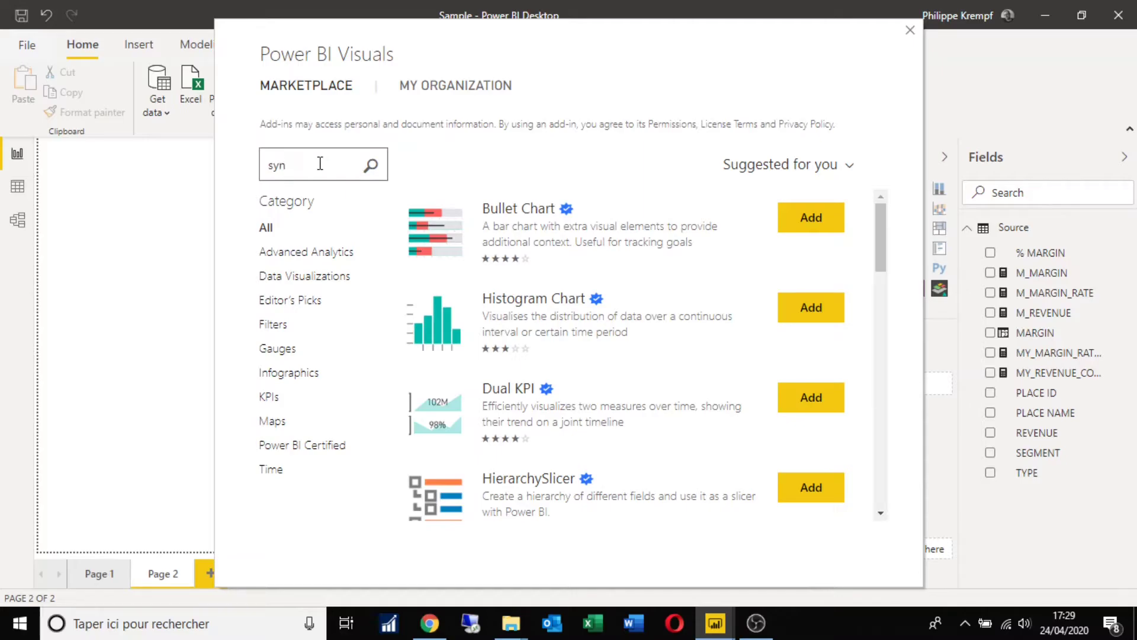
type("optic")
key("Return")
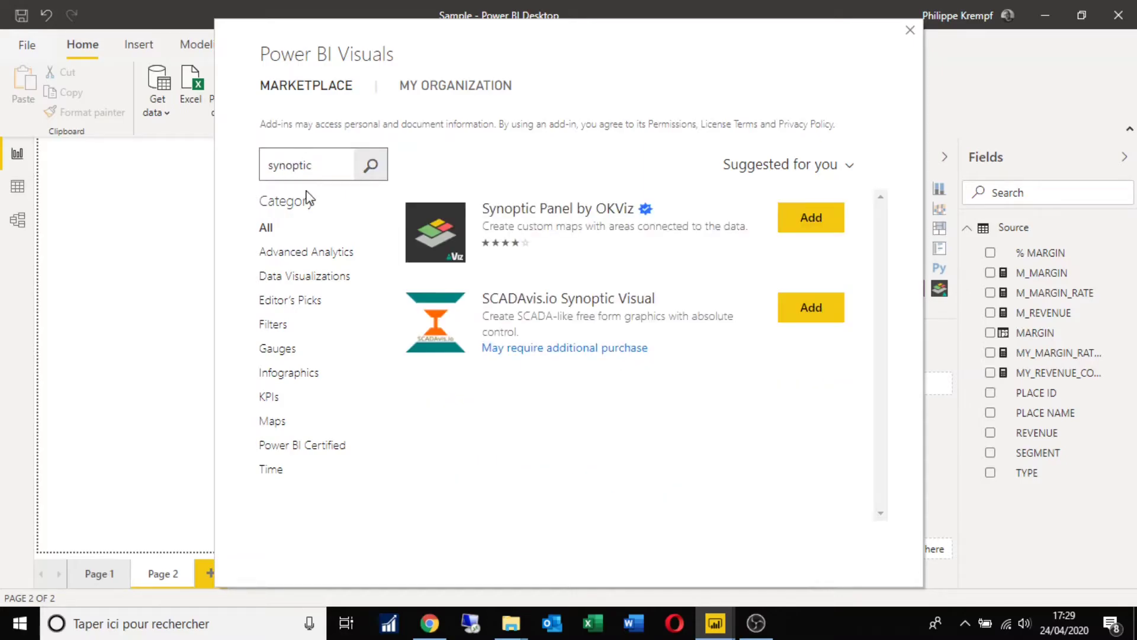
left_click(818, 223)
left_click(910, 31)
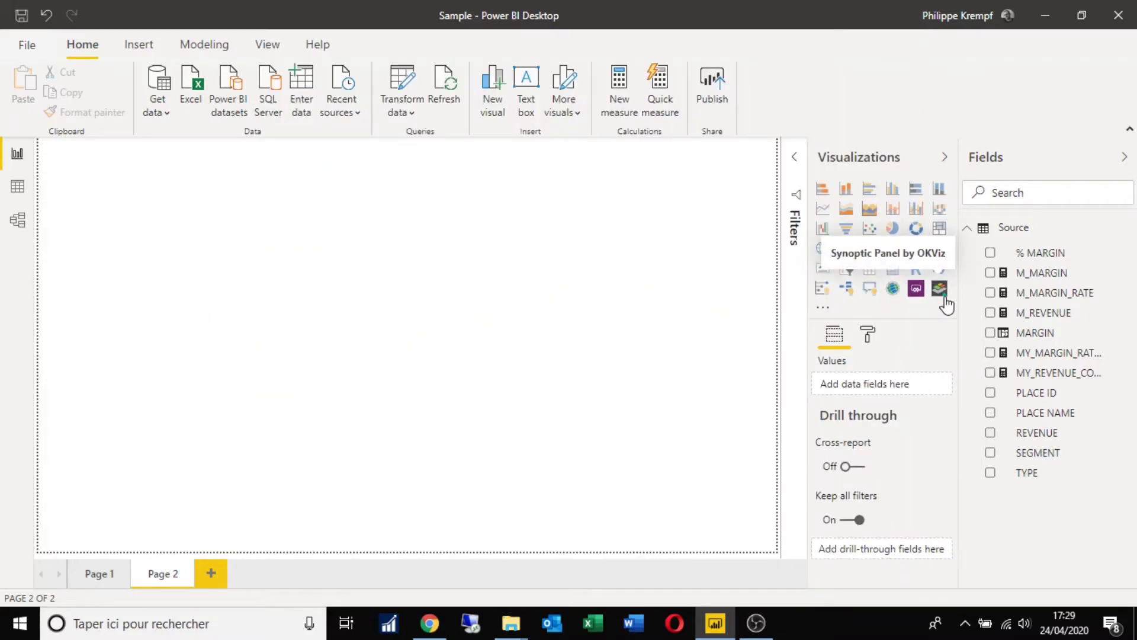
- Place an enlarged Synoptic Panel visual on Page 2 with PLACE ID as category and M_REVENUE as measure
left_click(940, 289)
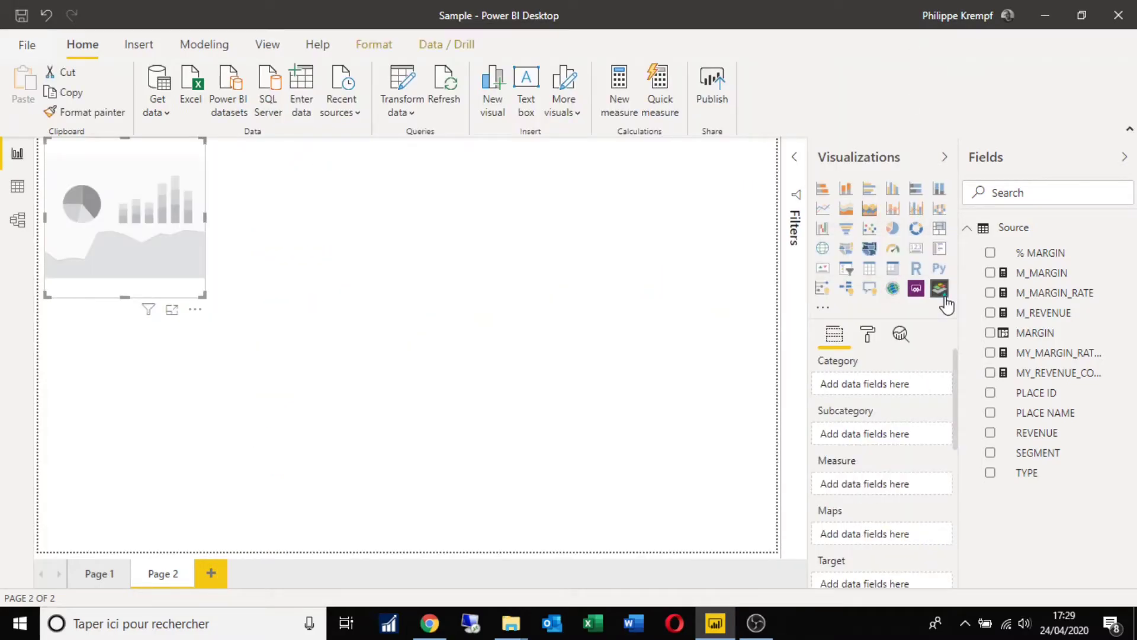
left_click_drag(203, 293, 545, 472)
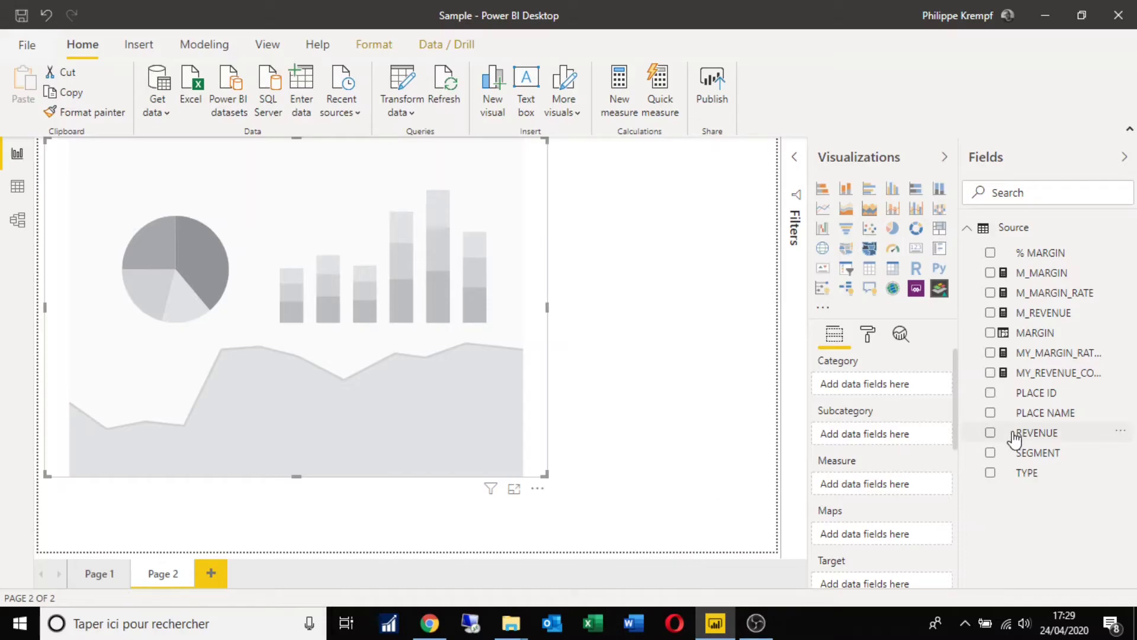
left_click_drag(1029, 393, 930, 391)
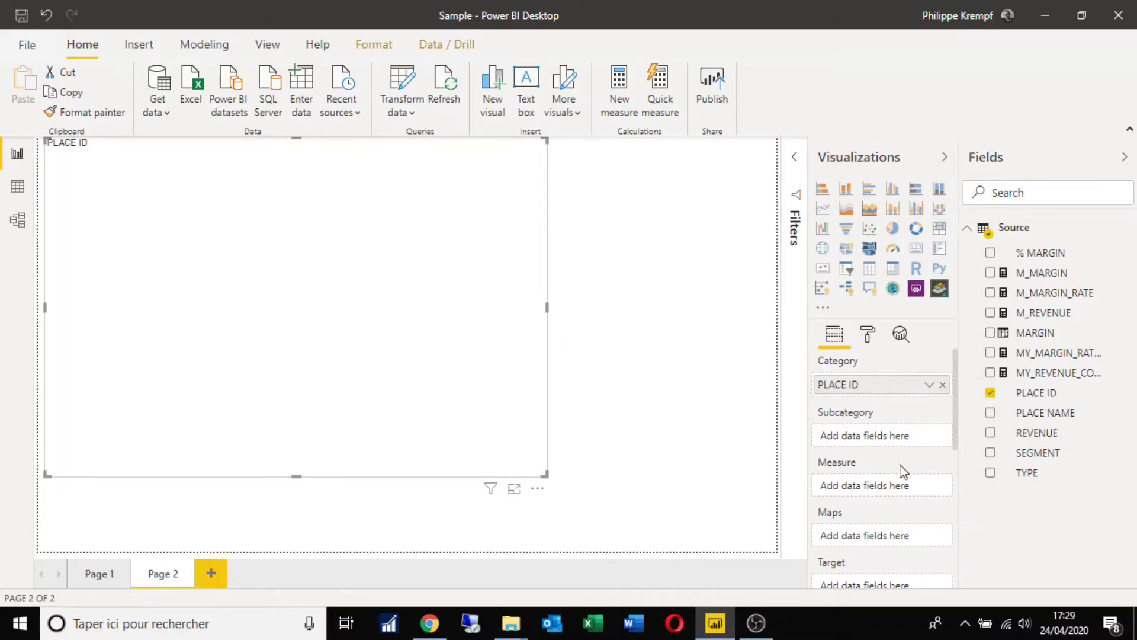
left_click_drag(1047, 314, 894, 495)
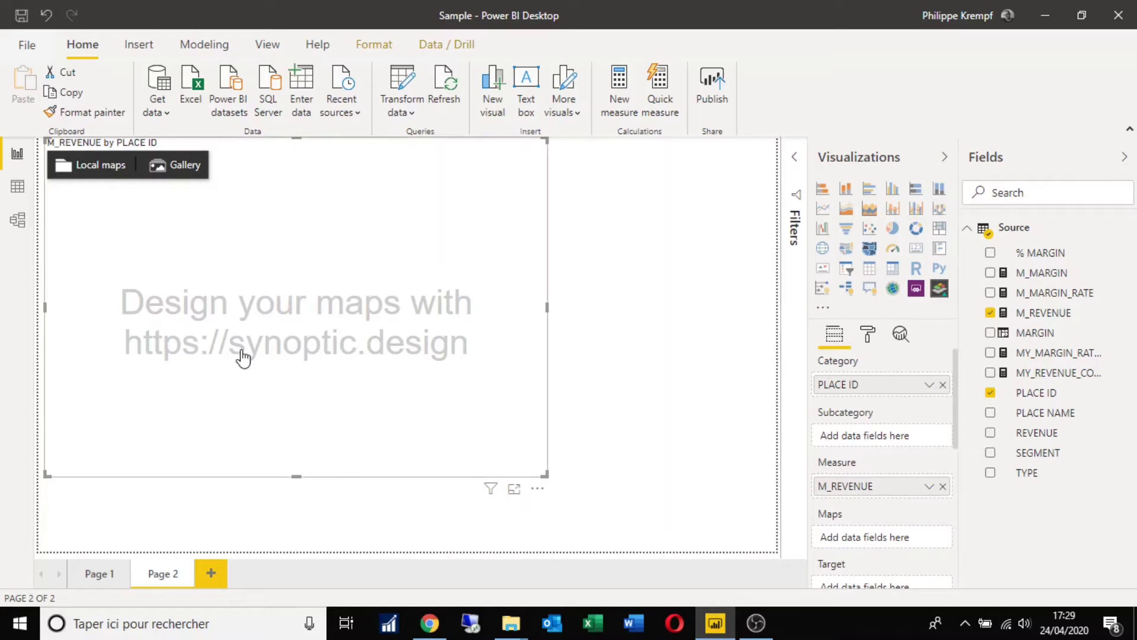
- Load the local map MYSVG.svg into the Synoptic Panel visual
left_click(89, 168)
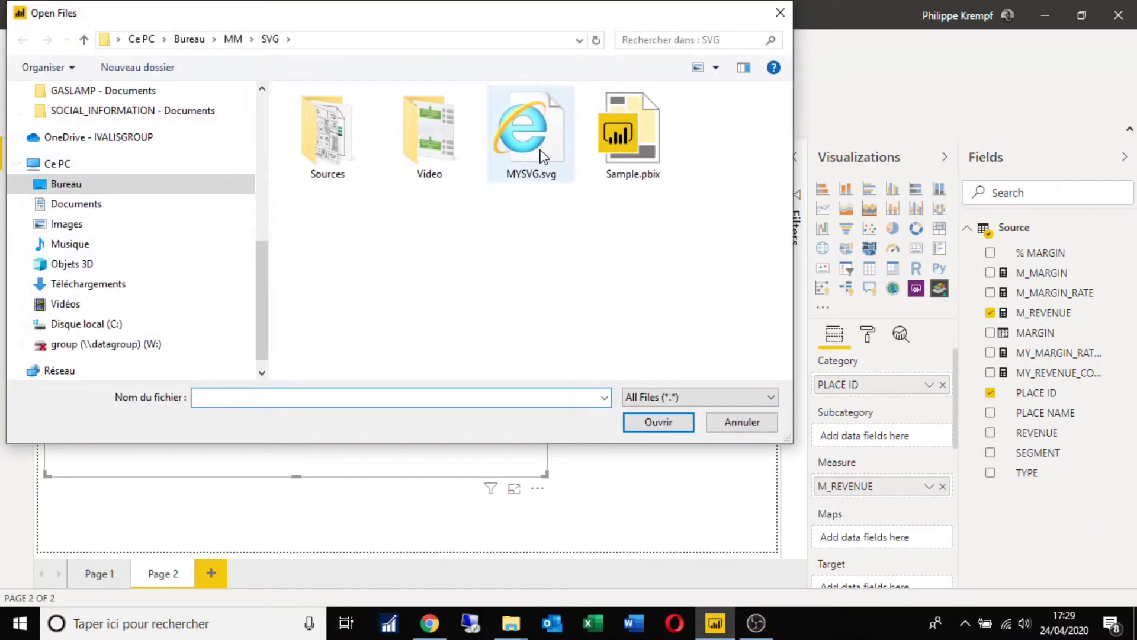
left_click(540, 155)
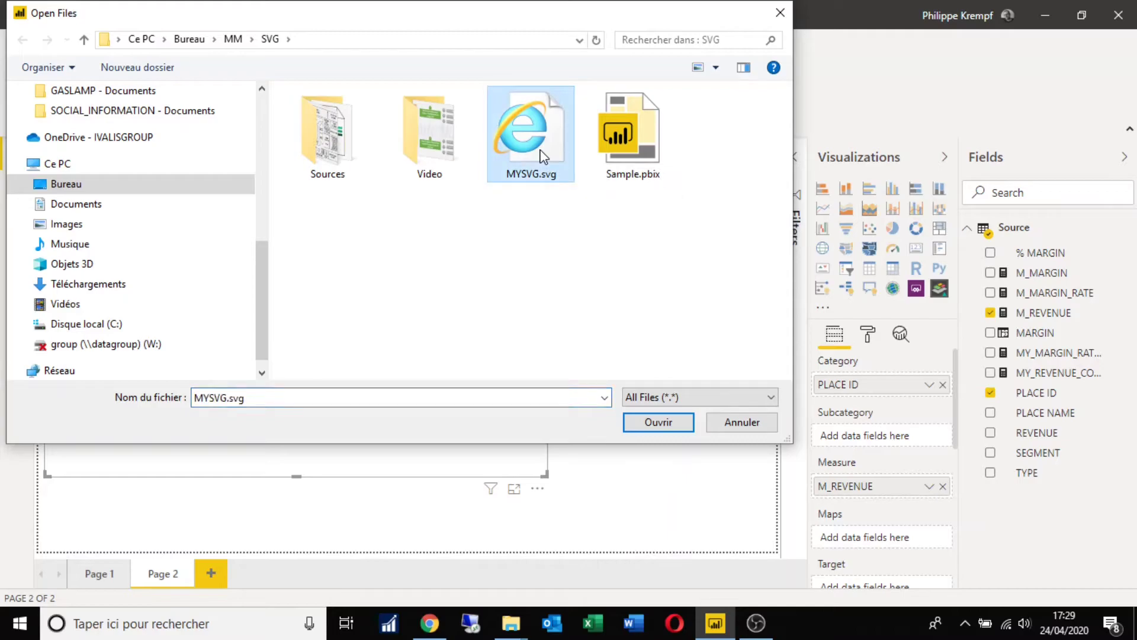
left_click(649, 422)
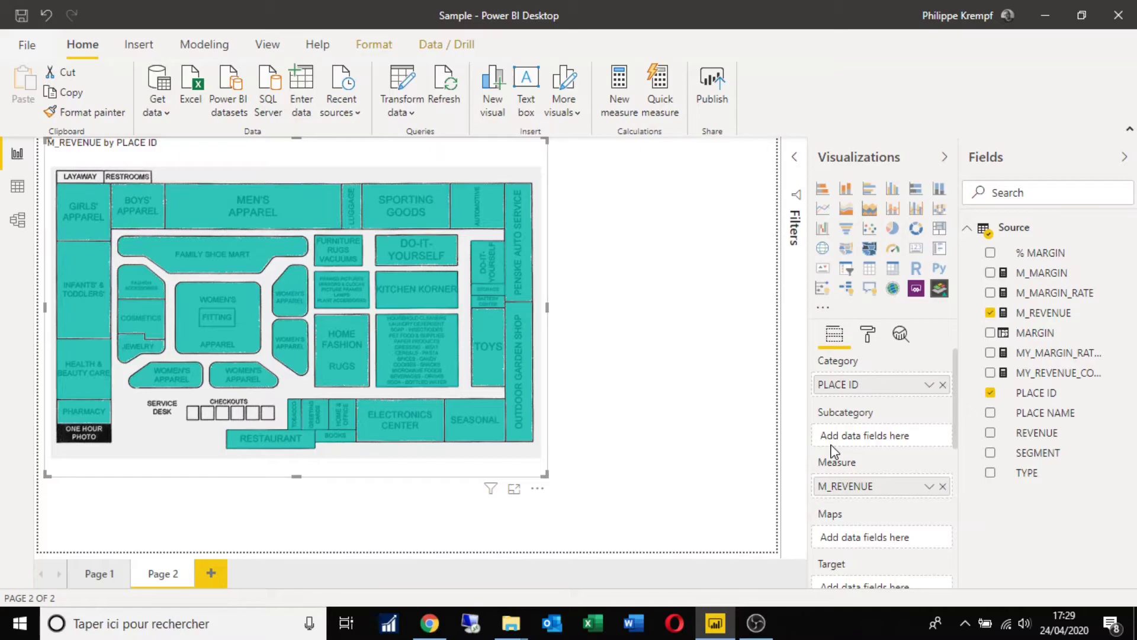
- Assign MY_REVENUE_COLOR as the states measure of the Synoptic Panel visual
scroll(875, 505, "down", 3)
scroll(875, 504, "down", 5)
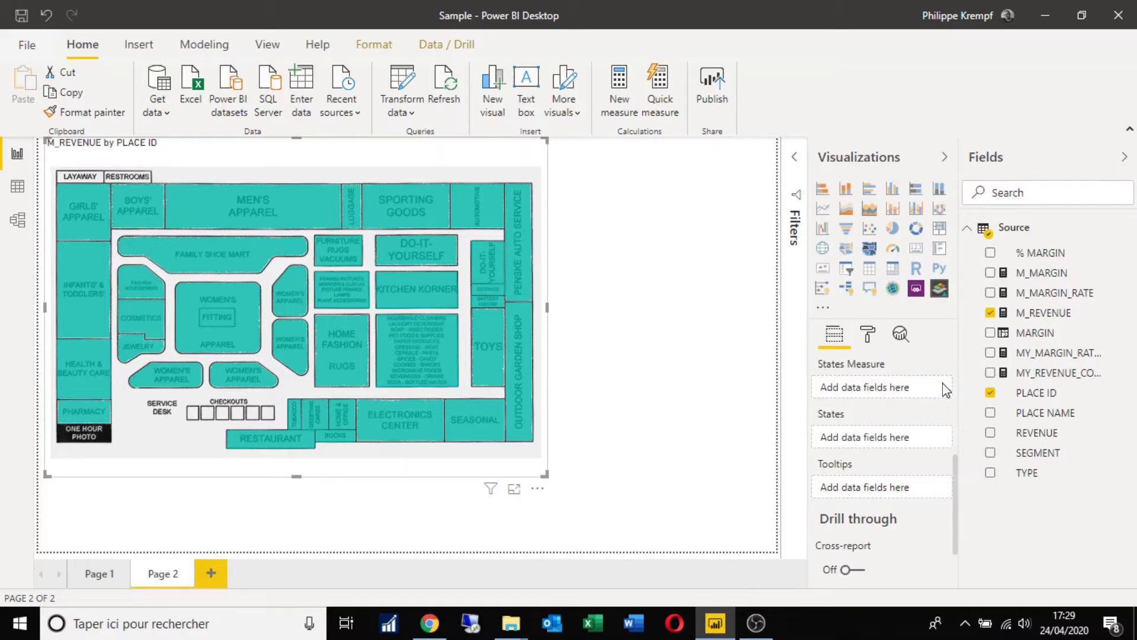
left_click_drag(1057, 378, 883, 387)
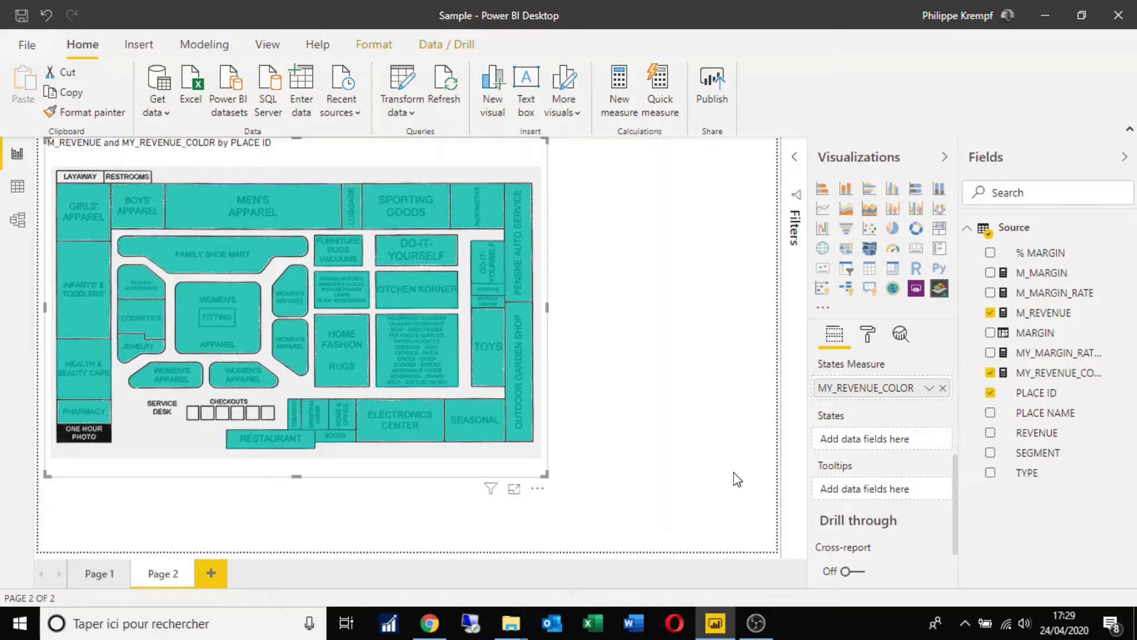
- Set the Synoptic Panel data colors to light gray for unmatched areas and white as the default color
left_click(871, 340)
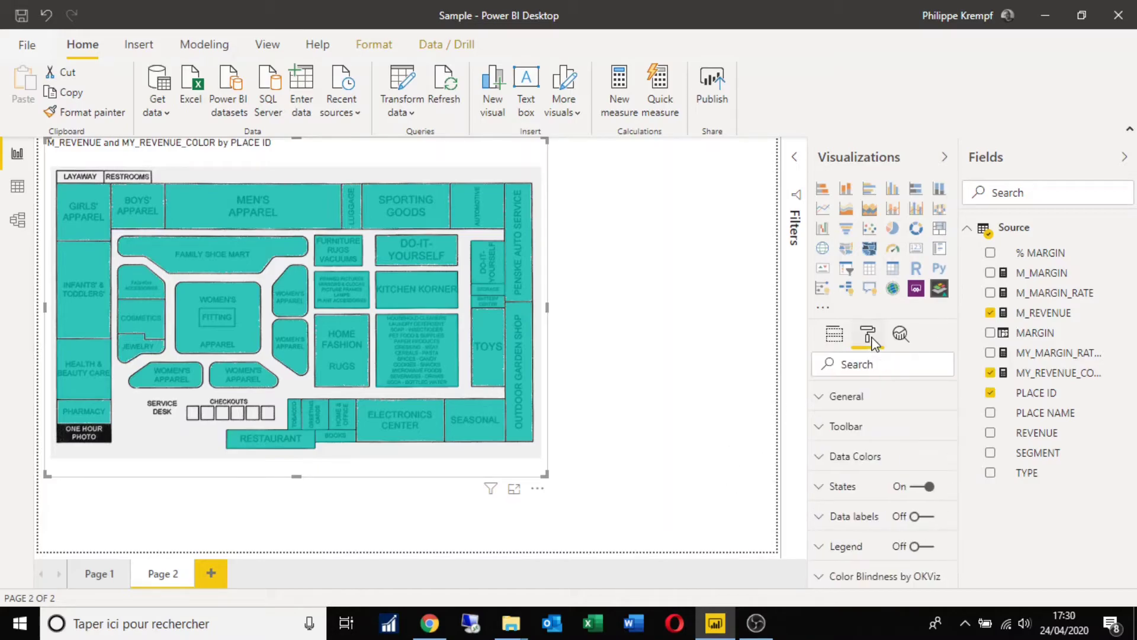
left_click(829, 456)
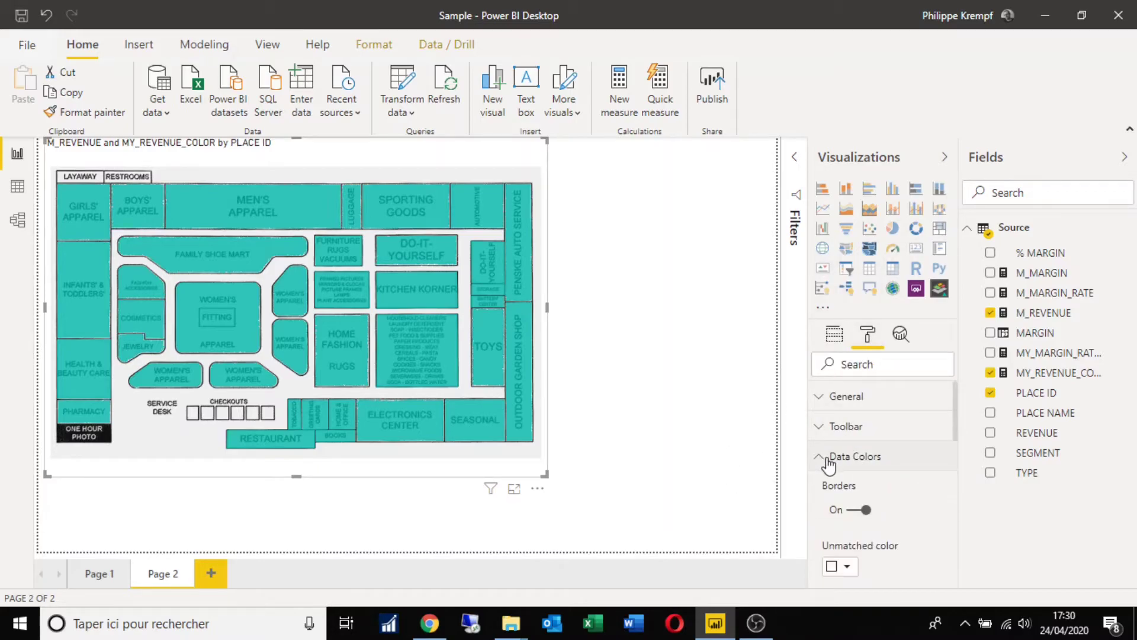
scroll(828, 464, "down", 1)
left_click(846, 482)
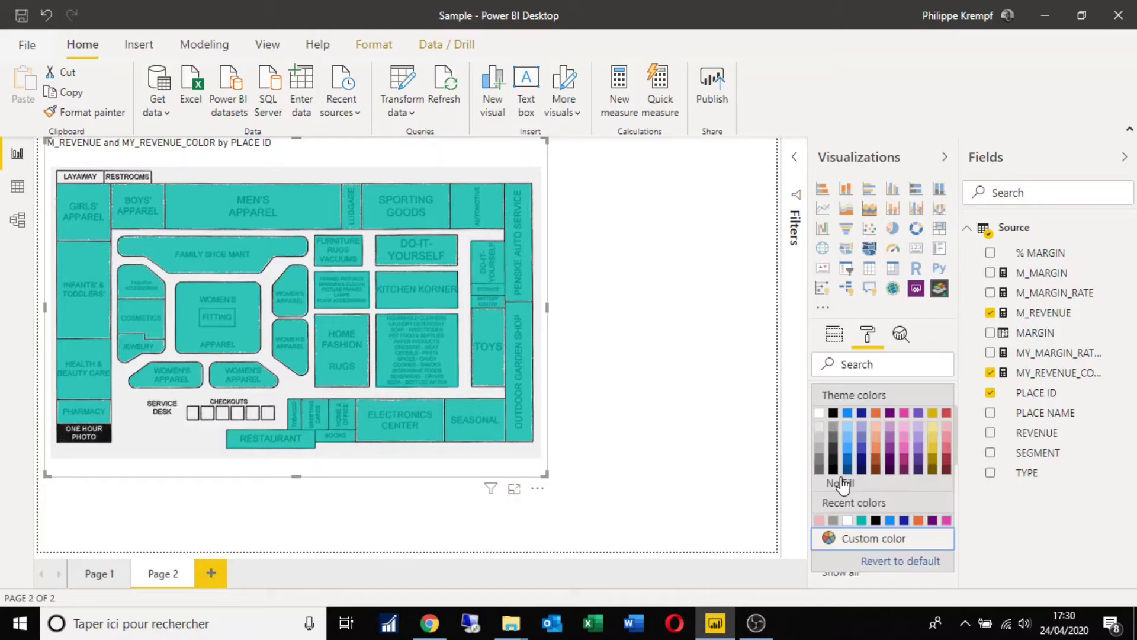
left_click(820, 443)
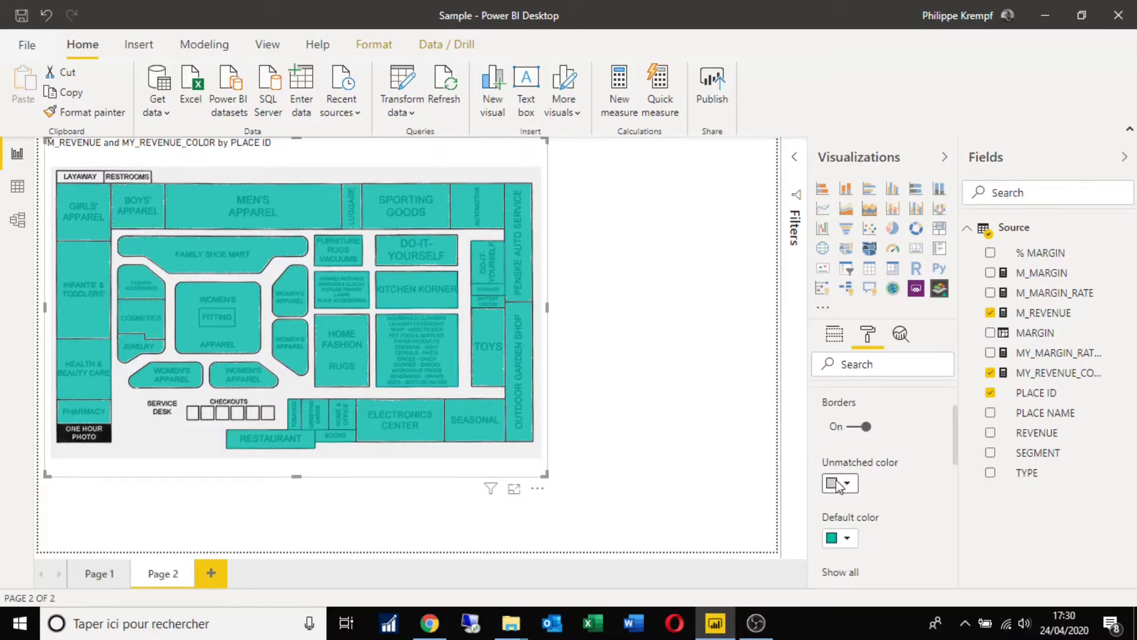
left_click(847, 539)
left_click(820, 382)
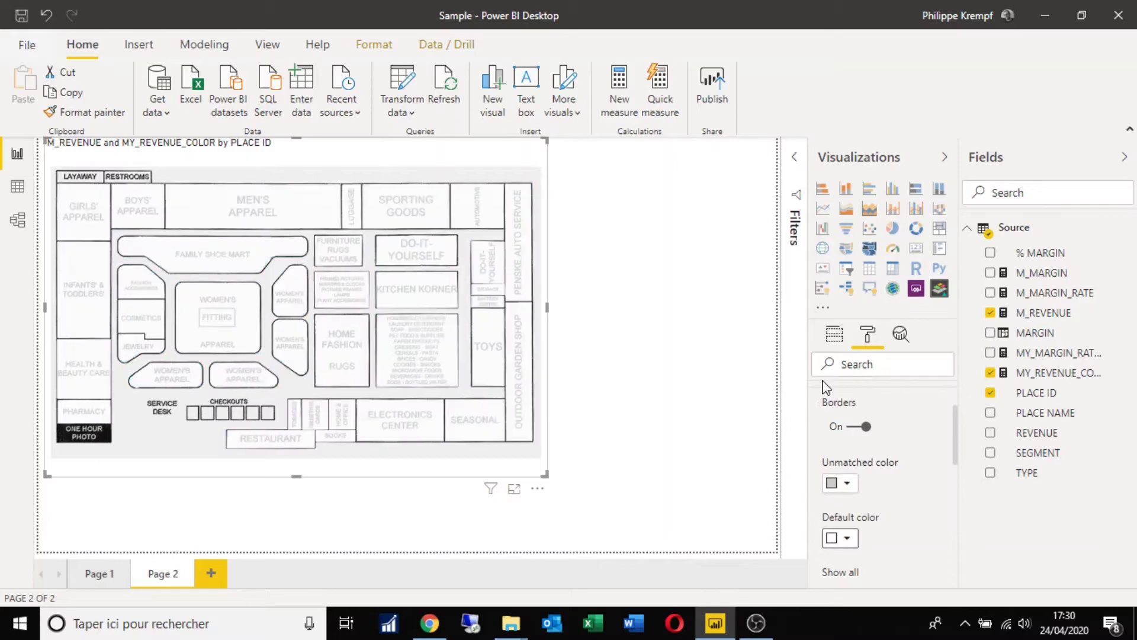
- Change the comparison operator for the Synoptic Panel states and give State A a light pink color with value 1
scroll(903, 550, "down", 5)
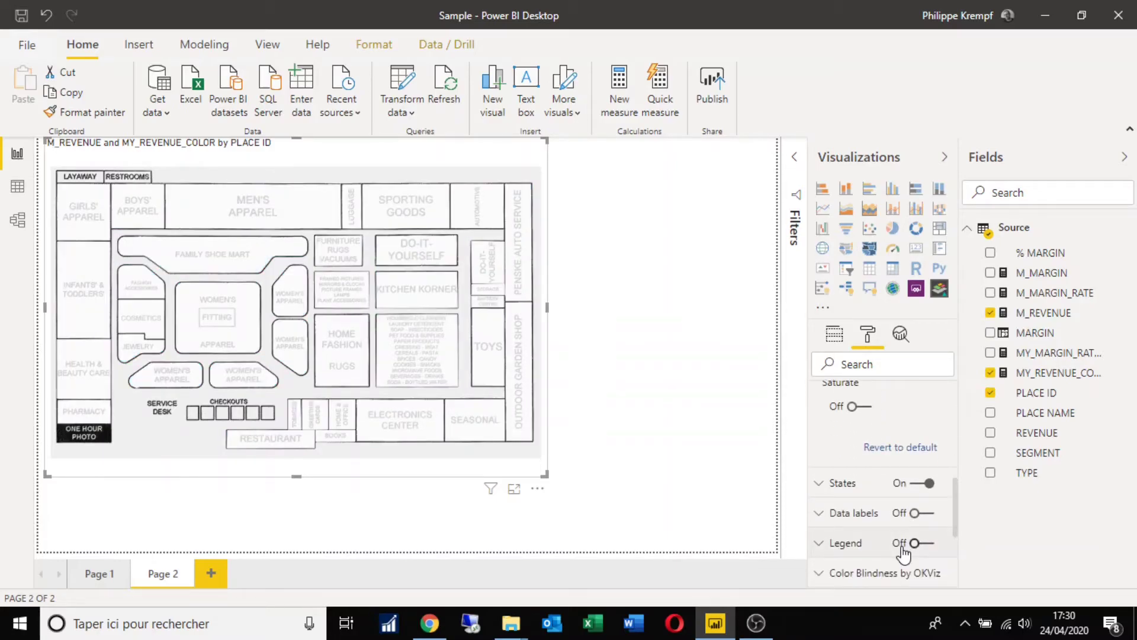
scroll(902, 553, "down", 3)
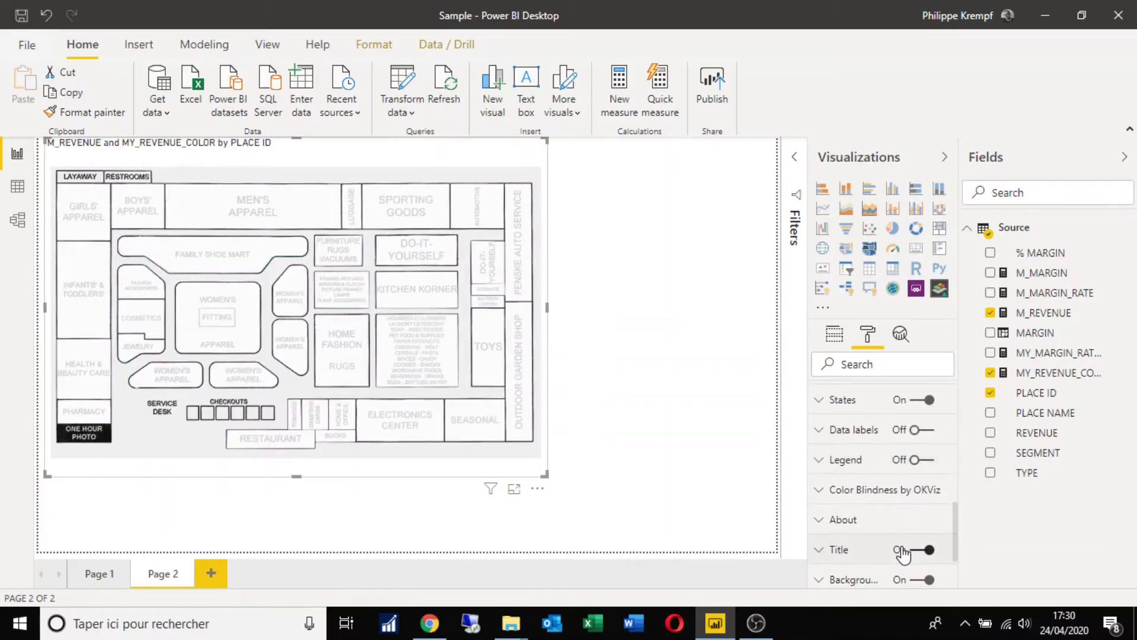
left_click(818, 401)
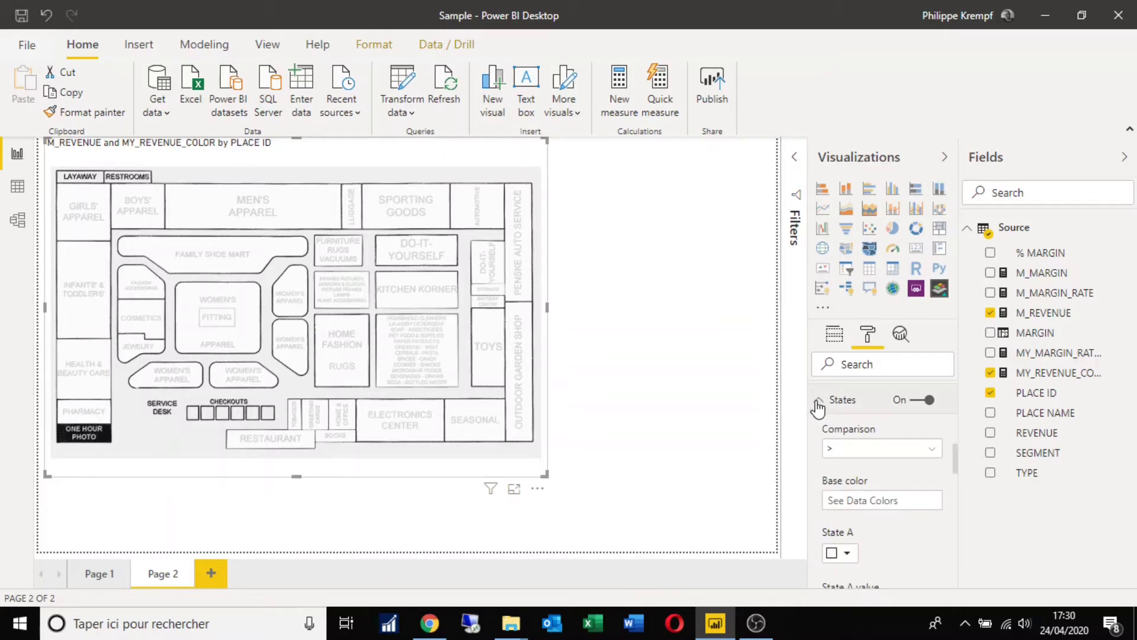
left_click(859, 453)
left_click(851, 505)
scroll(896, 546, "down", 1)
left_click(851, 474)
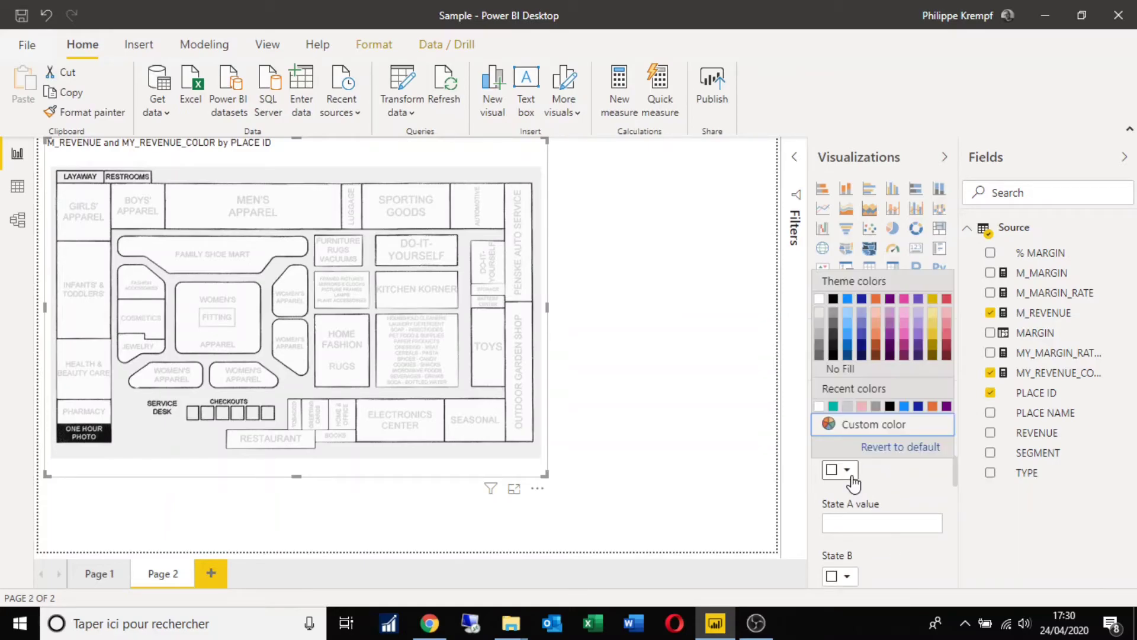
left_click(947, 326)
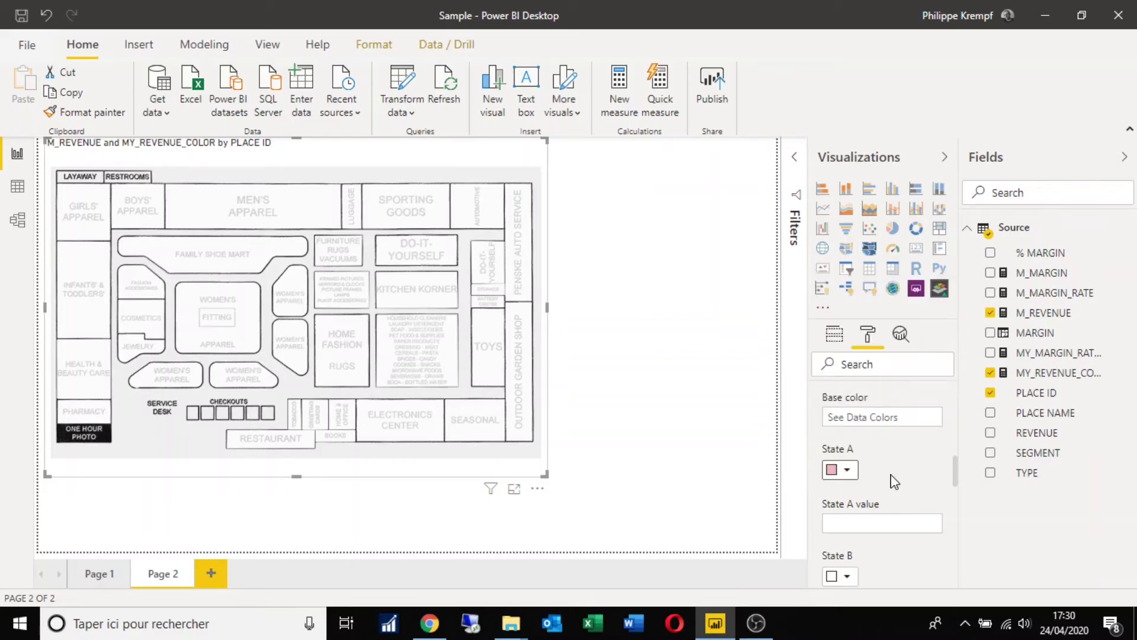
left_click(877, 519)
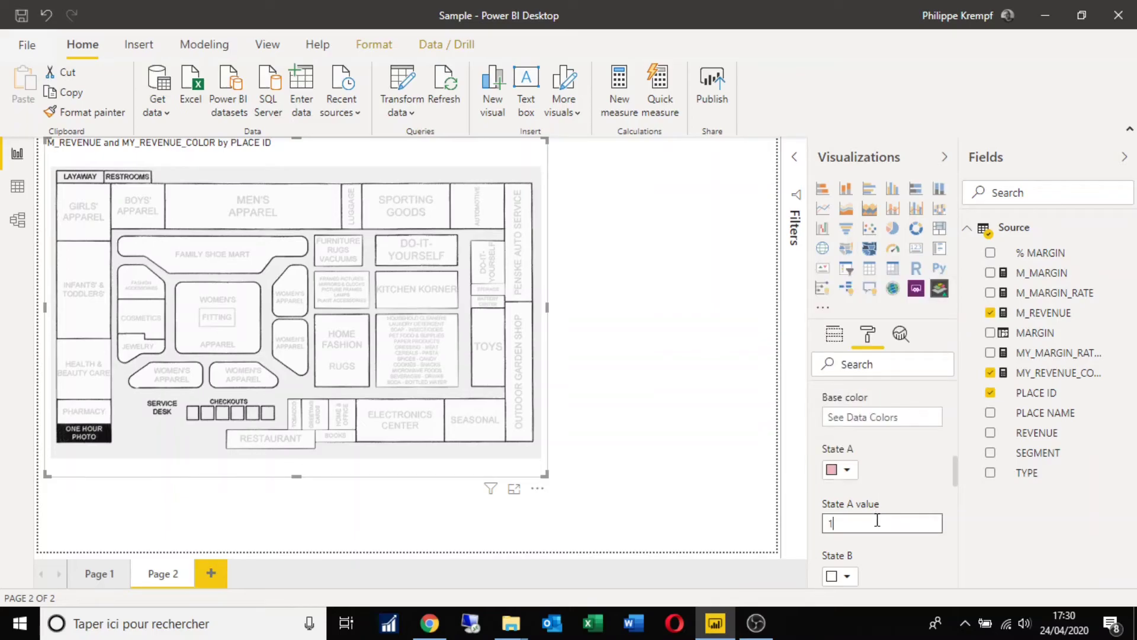
- Give State B a medium pink color, one shade darker than State A, with value 2
left_click(846, 576)
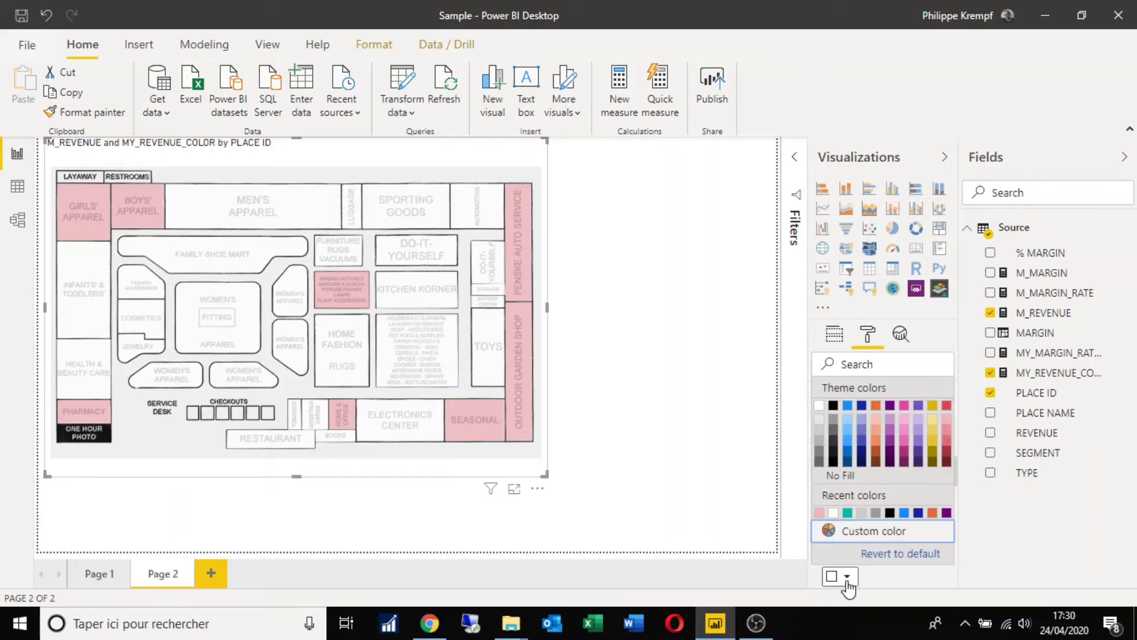
left_click(944, 435)
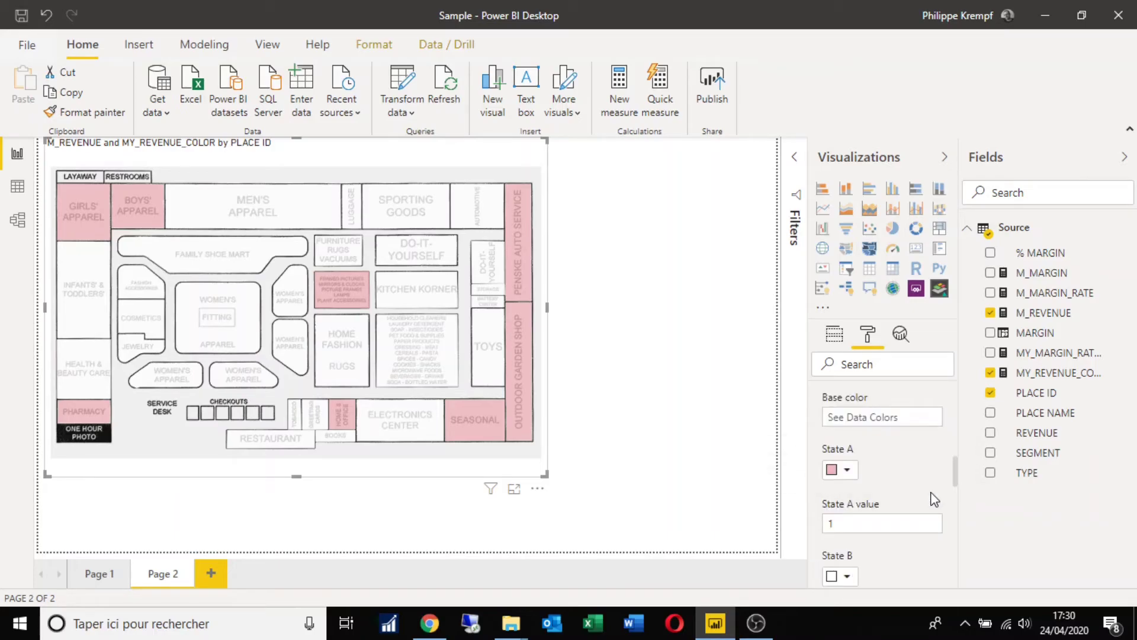
left_click(846, 576)
left_click(942, 439)
scroll(904, 564, "down", 3)
left_click(881, 462)
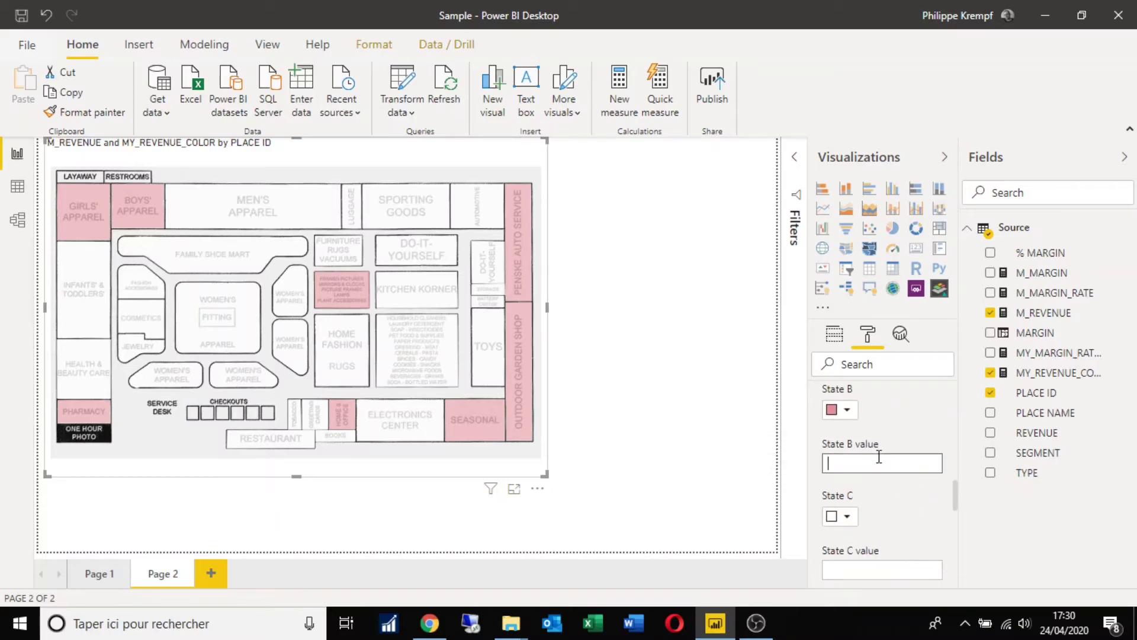
type("2")
- Give State C a stronger red color with value 3
left_click(847, 517)
left_click(943, 353)
left_click(888, 570)
type("3")
- Give State D a dark red color with value 4
scroll(896, 531, "down", 3)
left_click(847, 456)
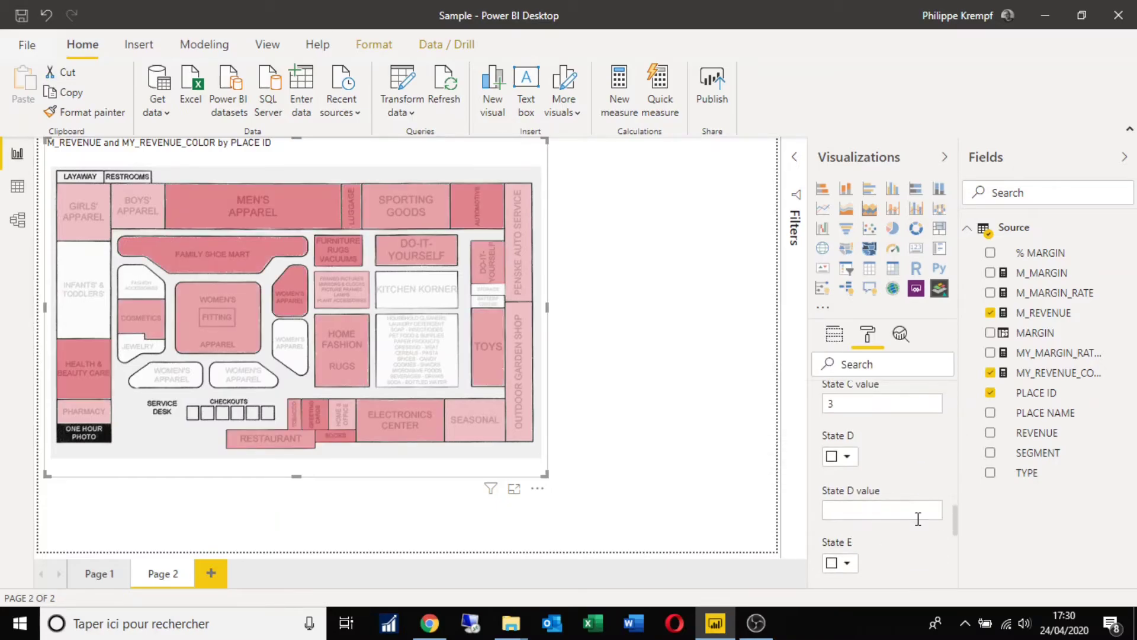
left_click(944, 329)
left_click(889, 510)
type("4")
- Give State E the darkest red shade with value 5
scroll(889, 509, "down", 3)
left_click(847, 480)
left_click(951, 373)
left_click(883, 533)
type("5")
left_click(869, 425)
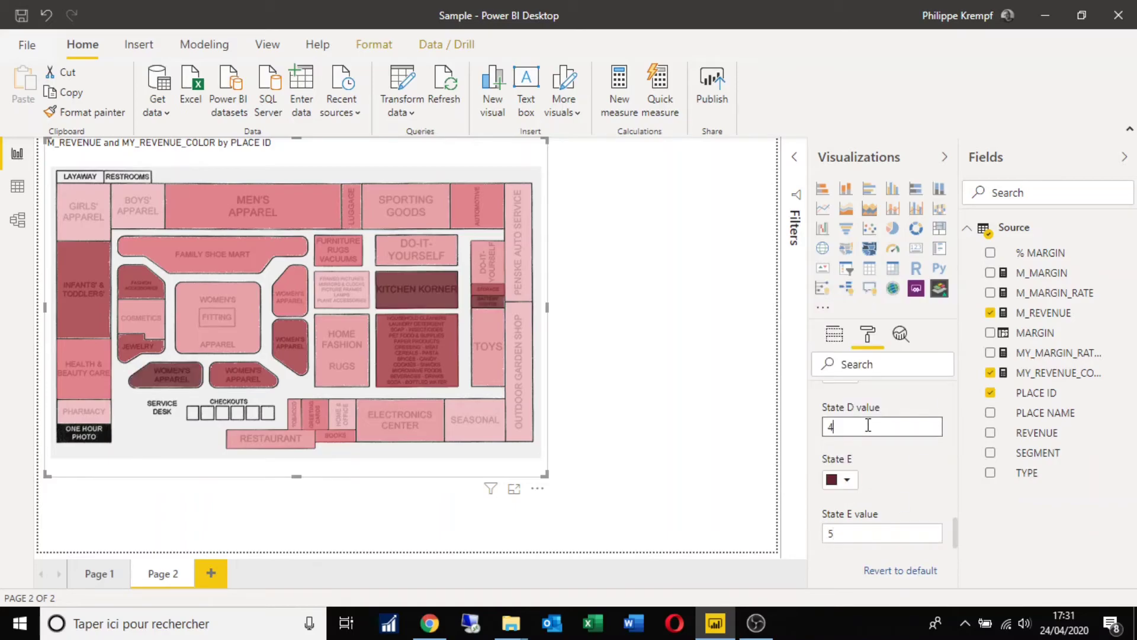
- Test selecting the Kitchen Korner area on the floor plan and clear the selection again
left_click(632, 408)
left_click(411, 302)
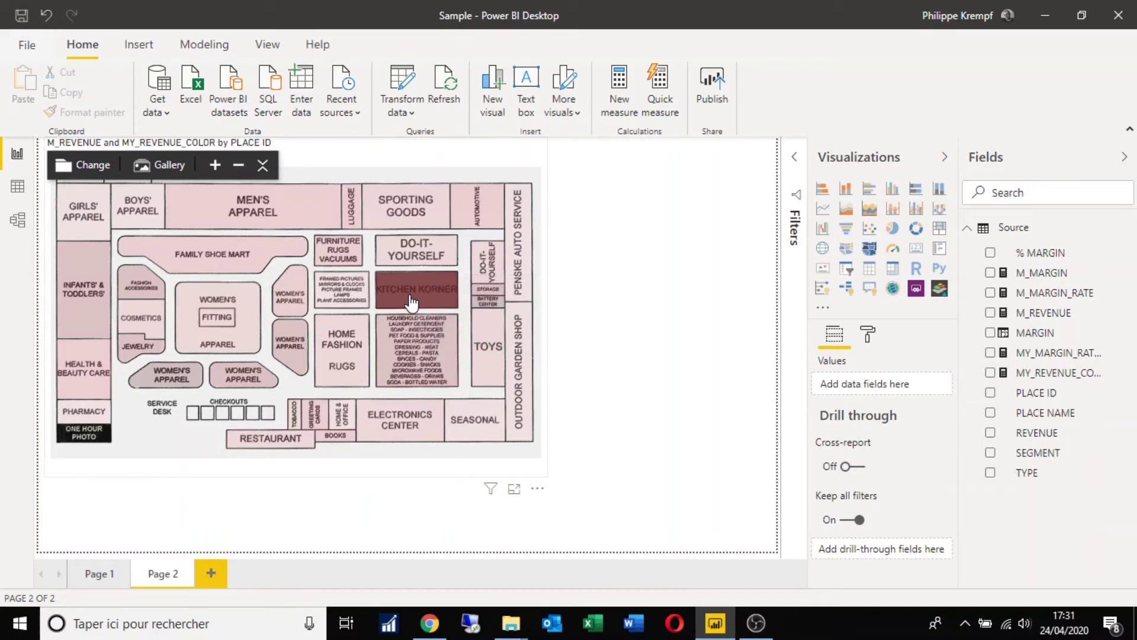
left_click(411, 302)
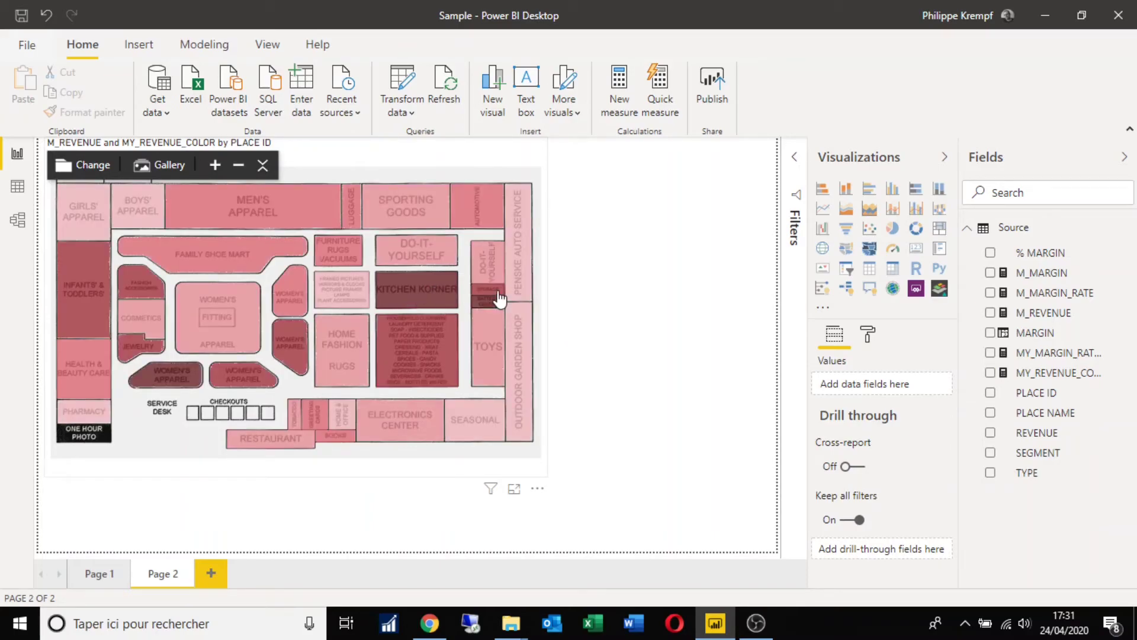
- Add a slicer beside the floor plan with SEGMENT as its field
left_click(846, 270)
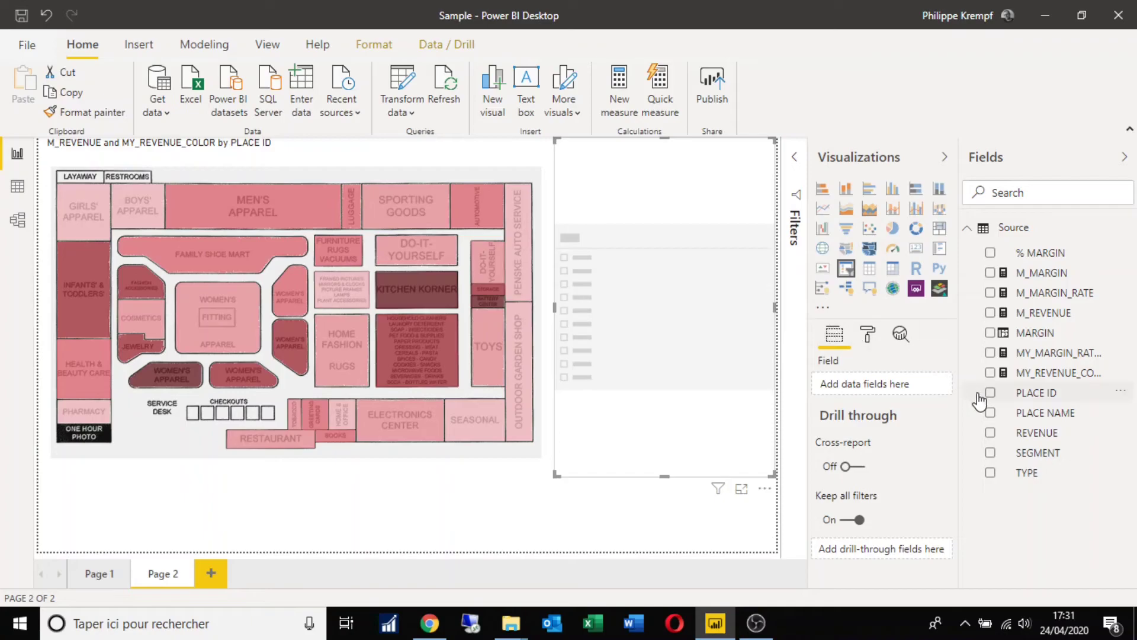
left_click_drag(1034, 454, 911, 390)
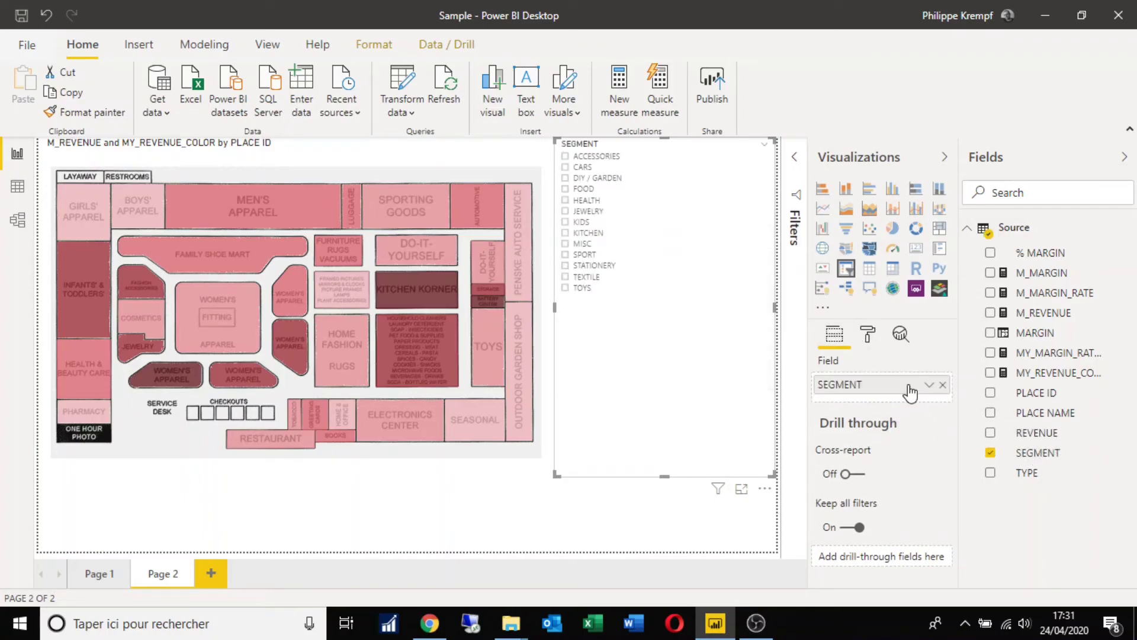
- Filter the floor plan by the KITCHEN, MISC, TEXTILE and TOYS segments in turn to check the slicer
left_click(587, 233)
left_click(586, 244)
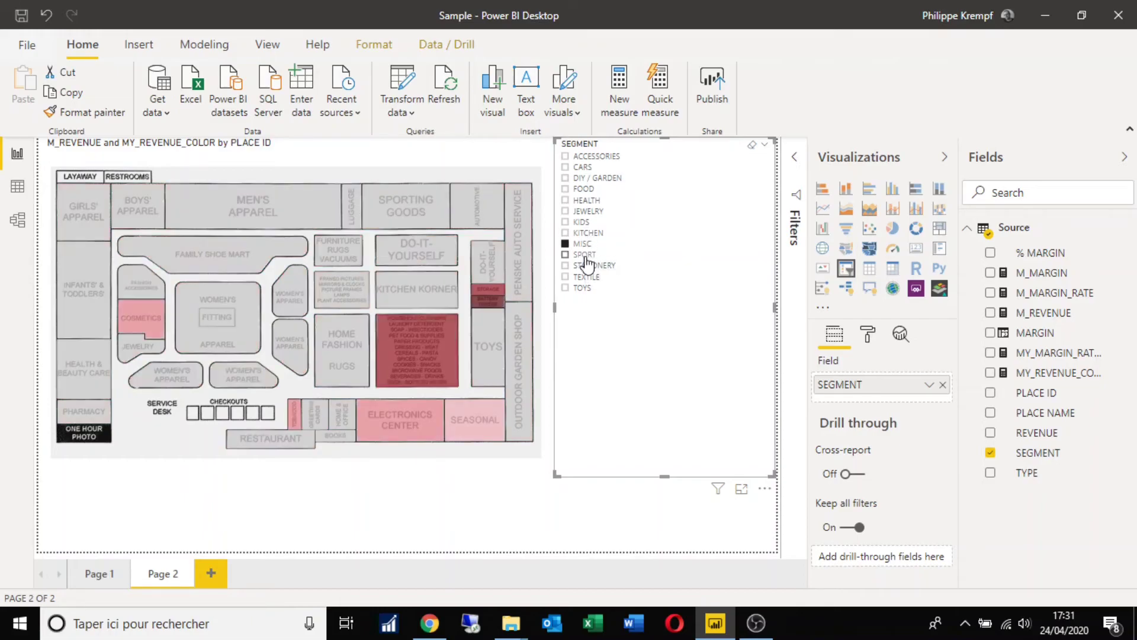
left_click(587, 277)
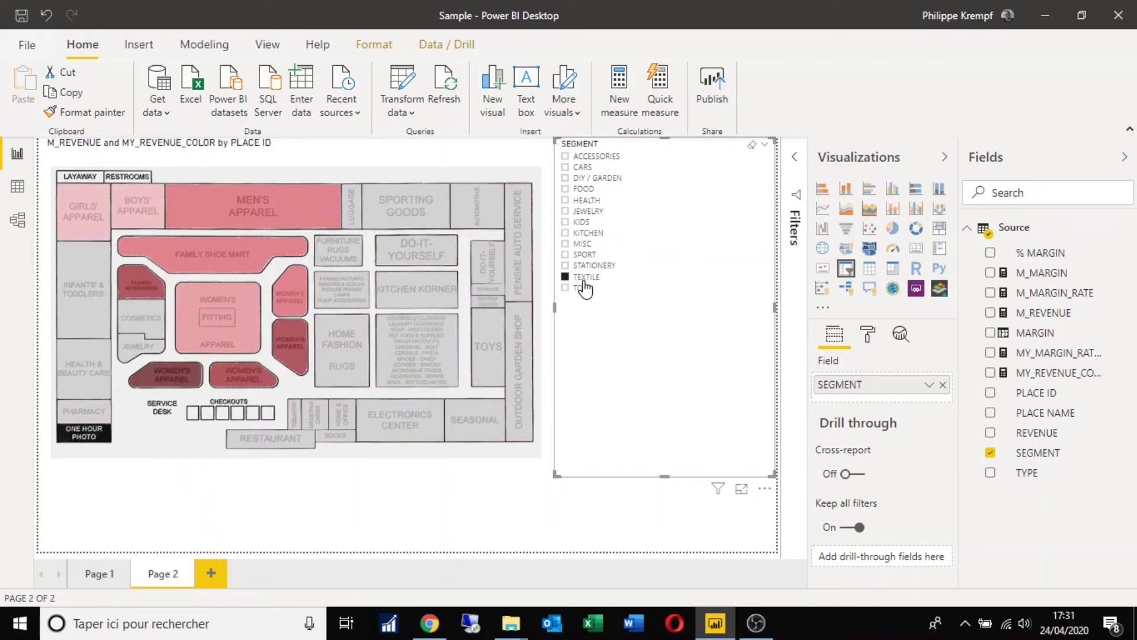
left_click(580, 289)
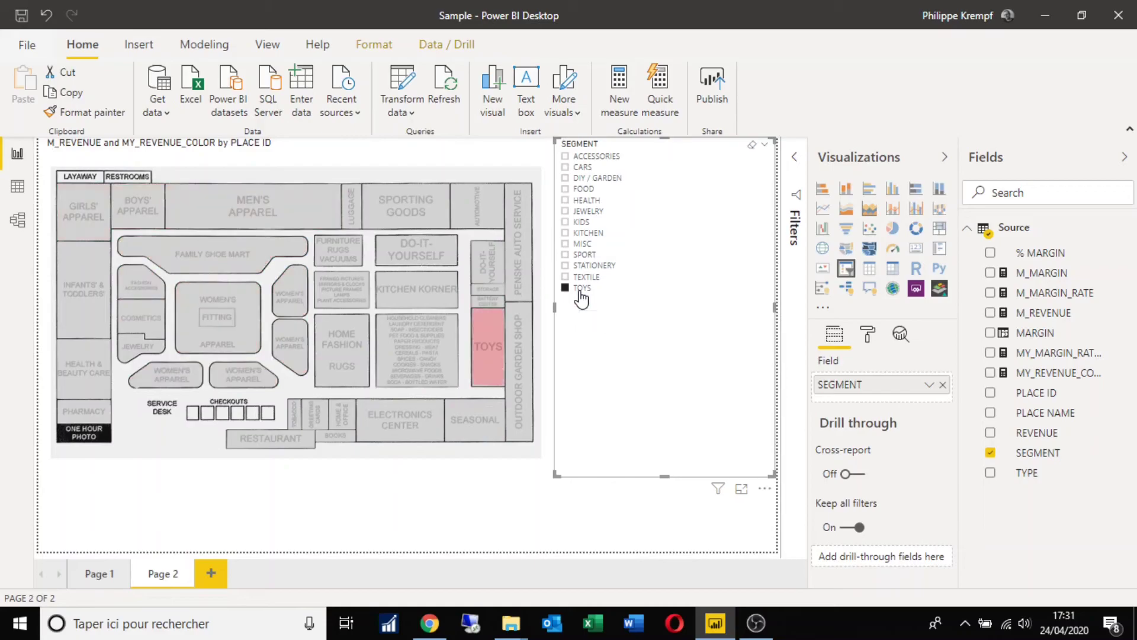
- Shorten the SEGMENT slicer and add a stacked bar chart below it with M_REVENUE as value and TYPE as legend
left_click_drag(663, 474, 665, 307)
left_click(655, 347)
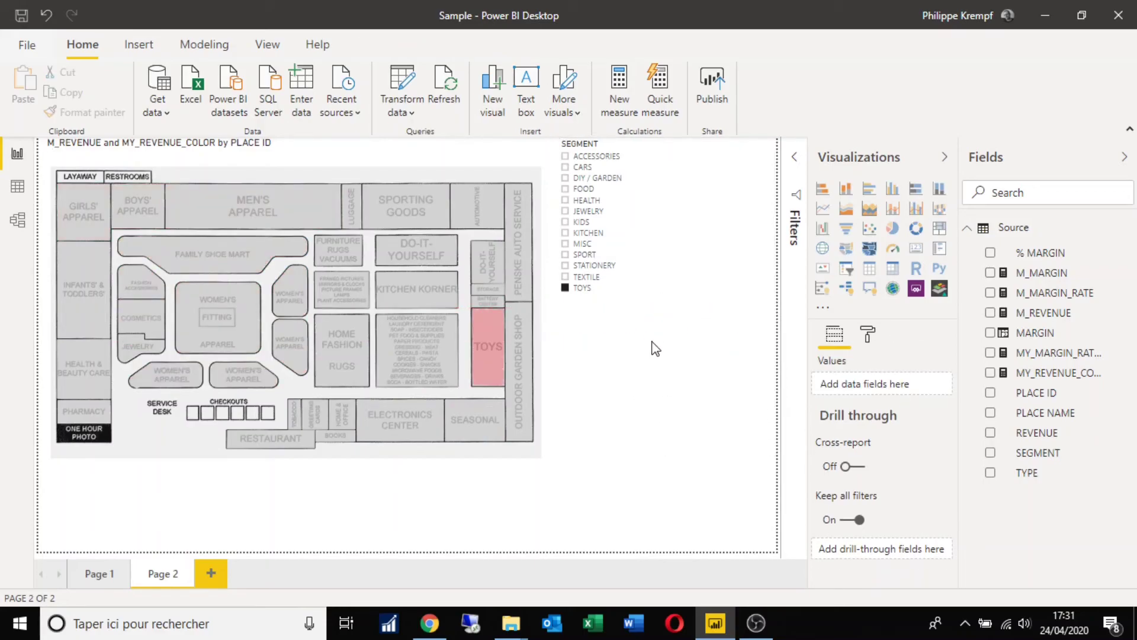
left_click(823, 189)
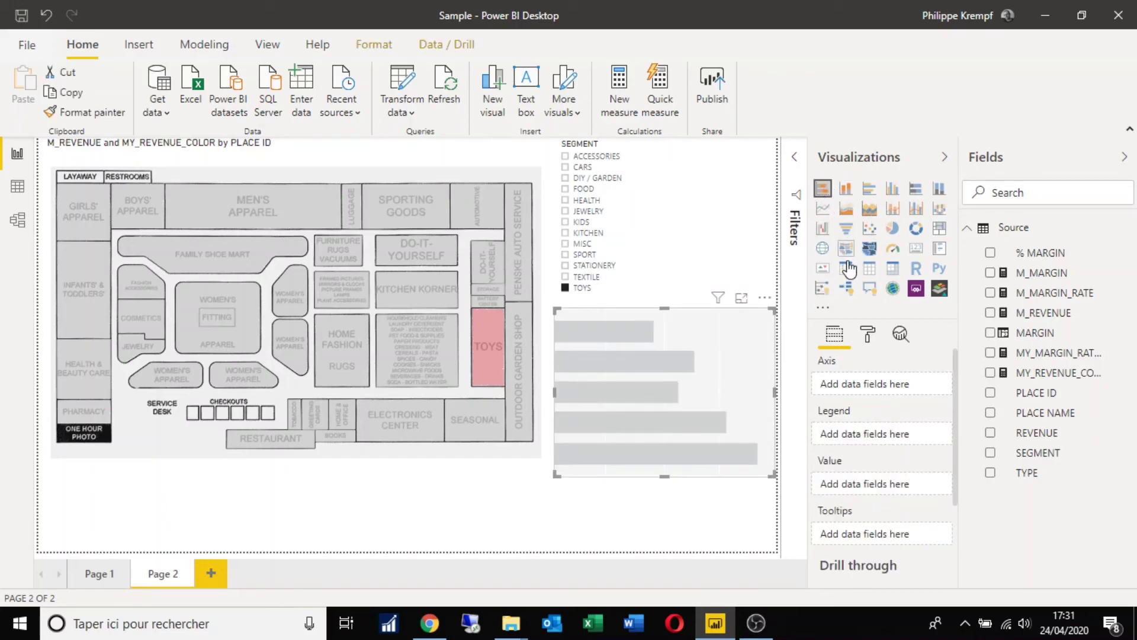
left_click_drag(1046, 317, 911, 493)
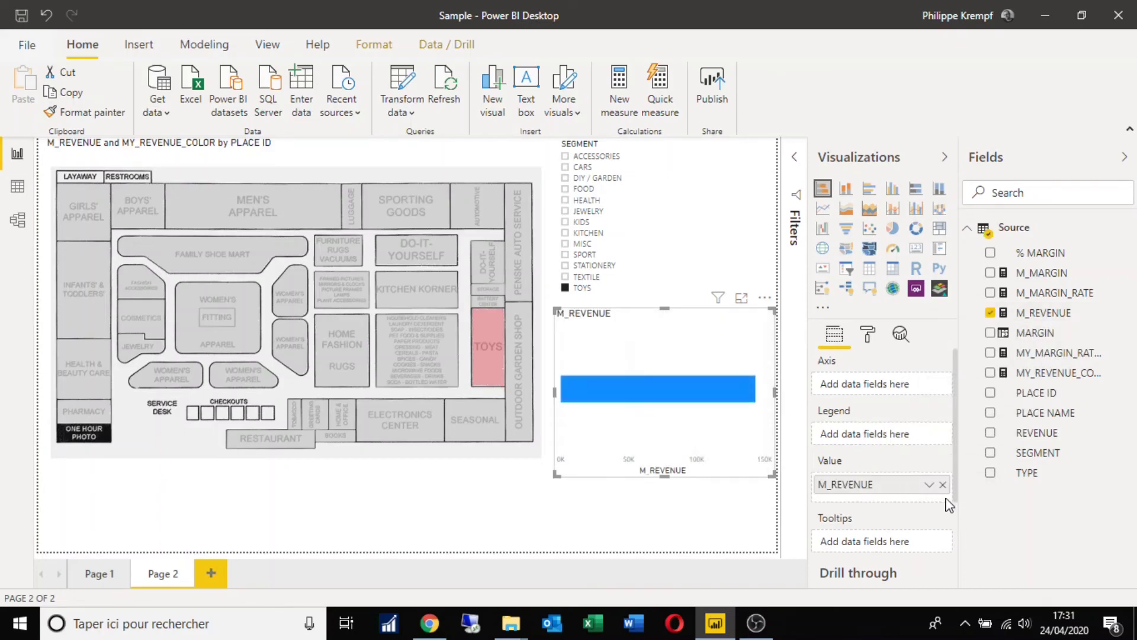
left_click_drag(1028, 472, 932, 443)
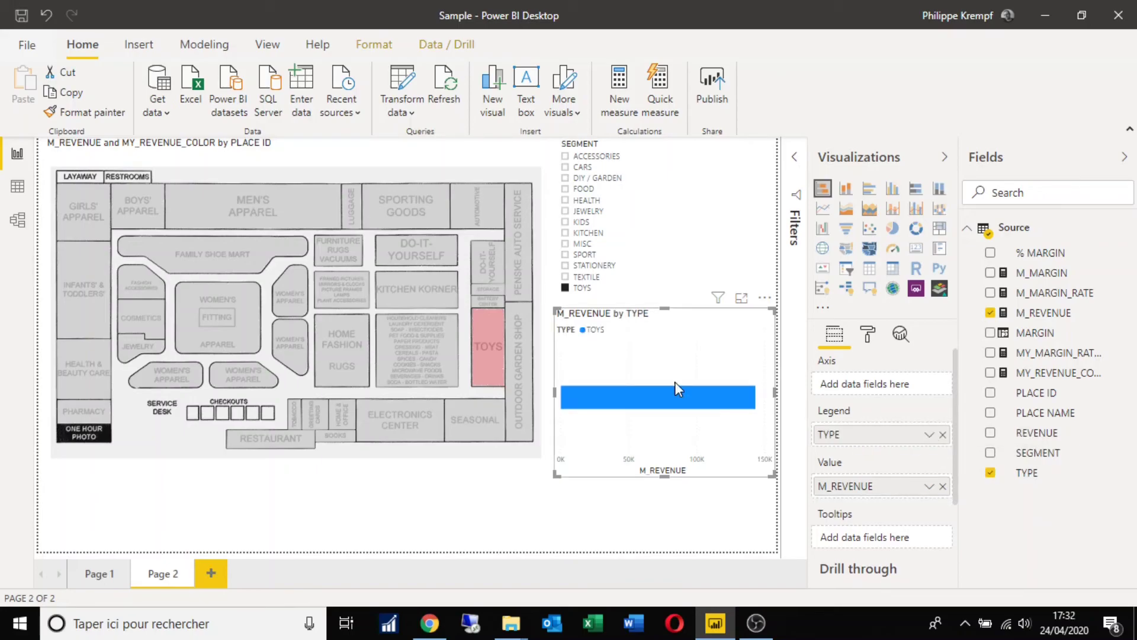
- Clear the TOYS filter in the slicer and move TYPE from the bar chart's legend to its axis
left_click(582, 290)
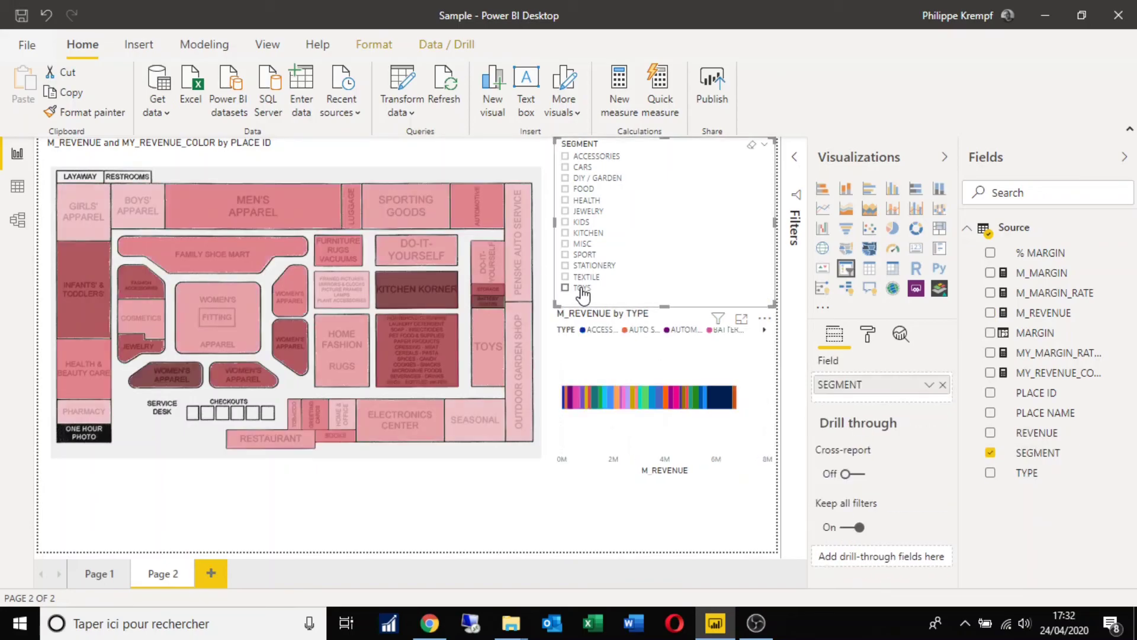
left_click(728, 379)
left_click_drag(880, 434, 881, 385)
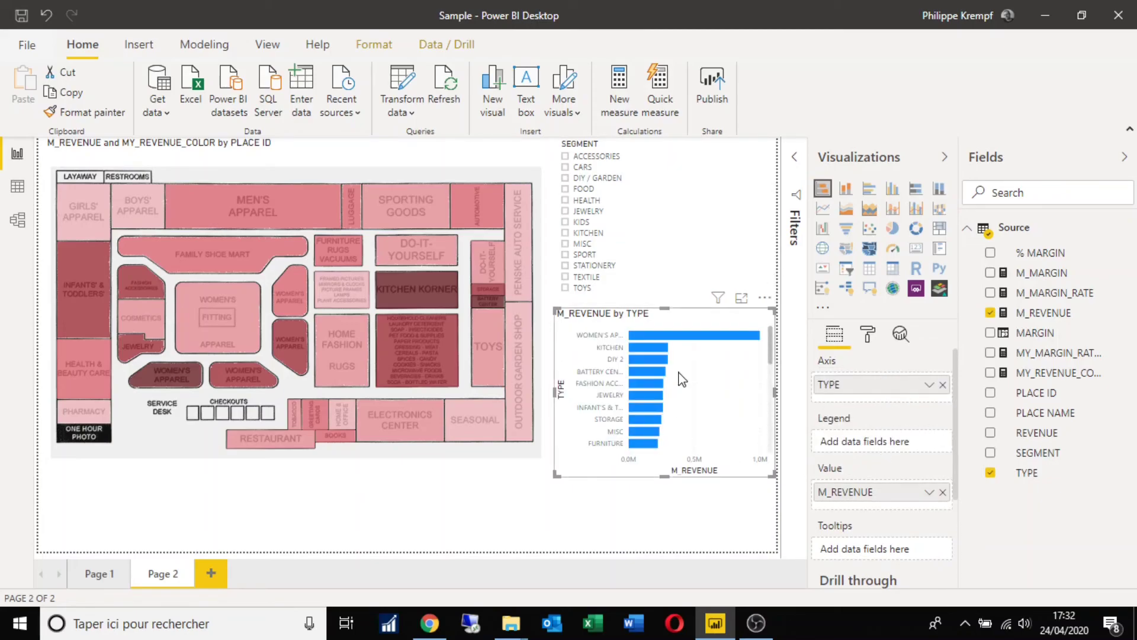
- Test cross-highlighting the floor plan from the women's apparel and KITCHEN bars, clearing each selection
left_click(669, 340)
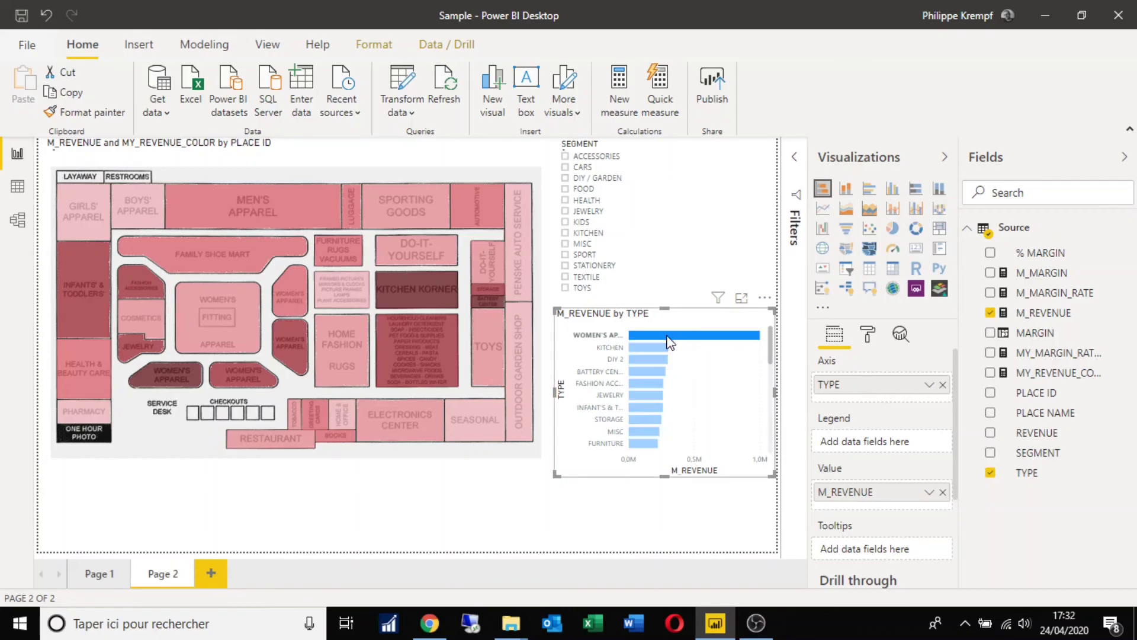
left_click(669, 341)
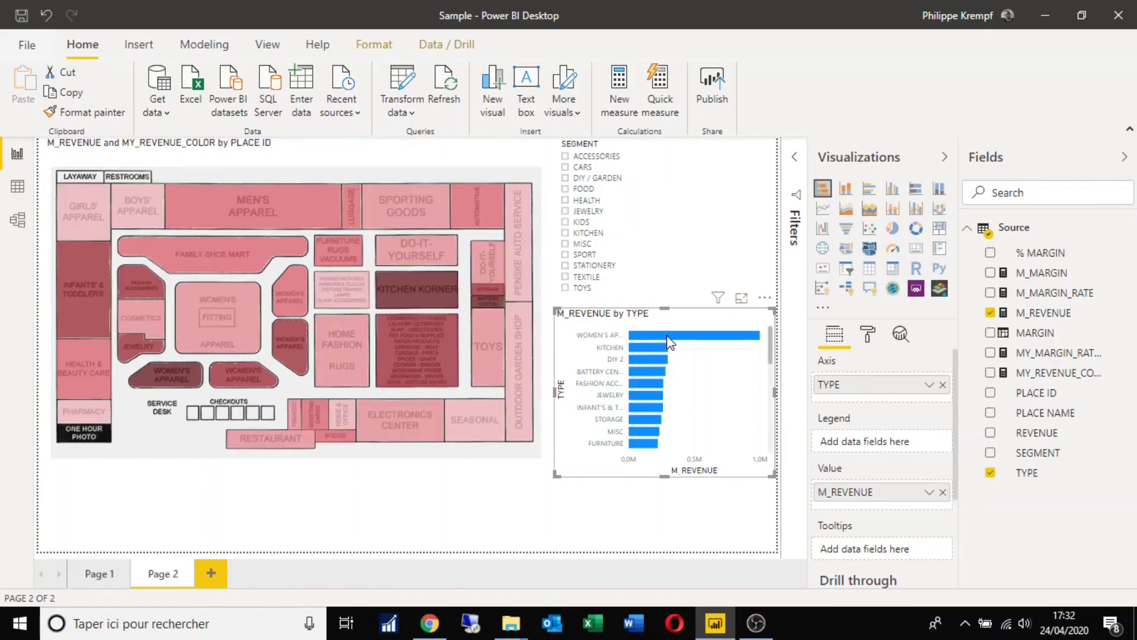
left_click(663, 350)
left_click(661, 352)
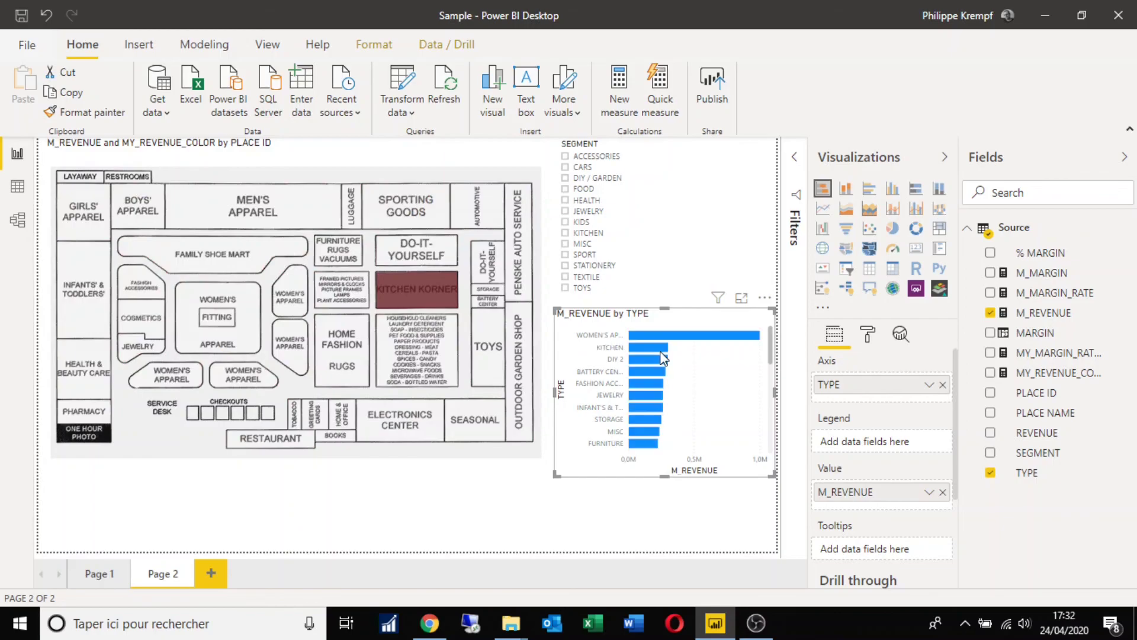
- Test cross-highlighting the bar chart from the Kitchen Korner and Women's Apparel areas of the floor plan, clearing each selection
left_click(434, 296)
left_click(435, 301)
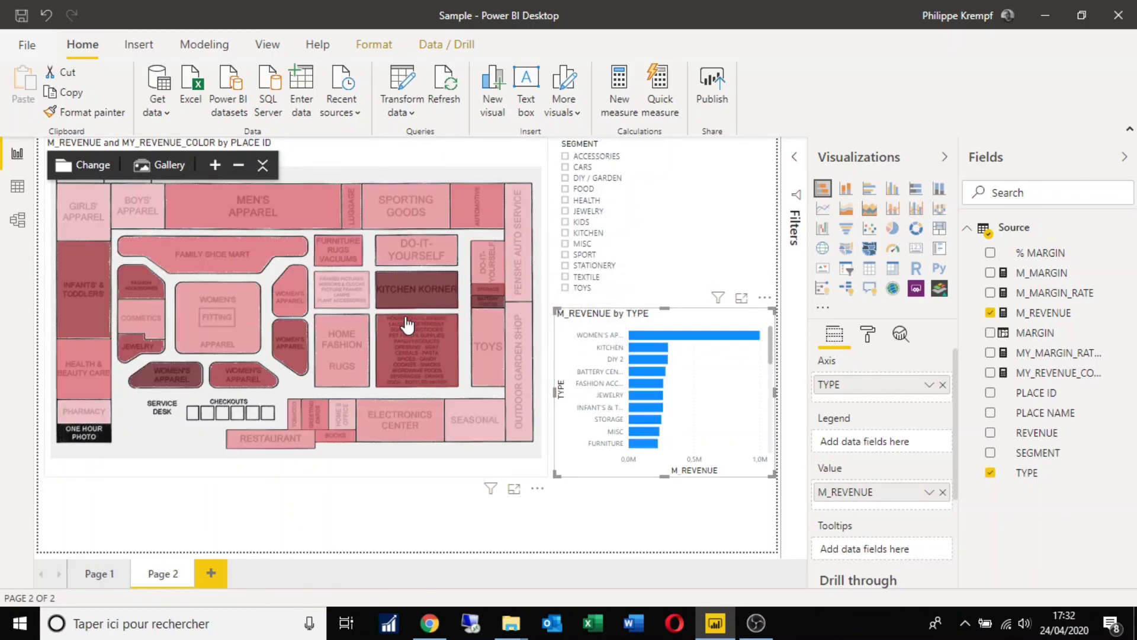
left_click(305, 354)
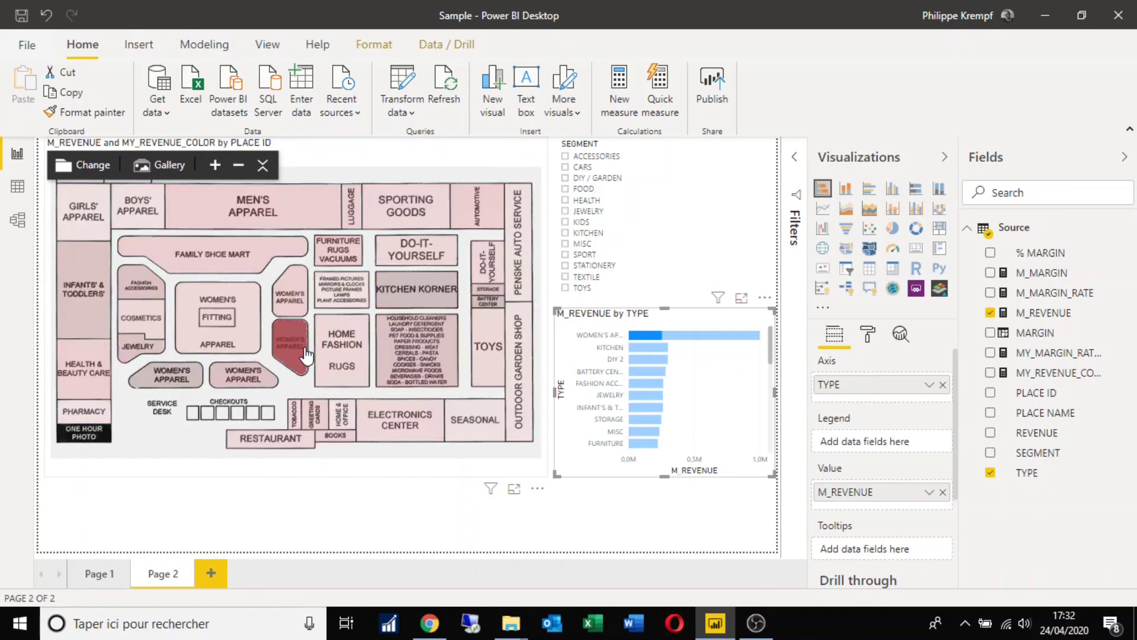
left_click(305, 354)
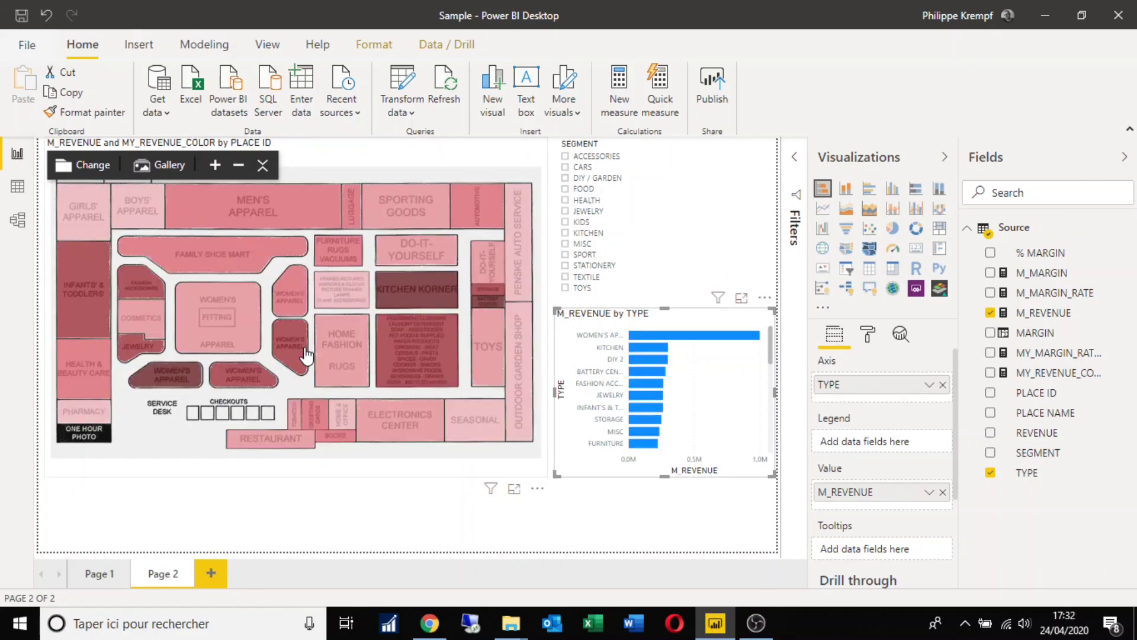